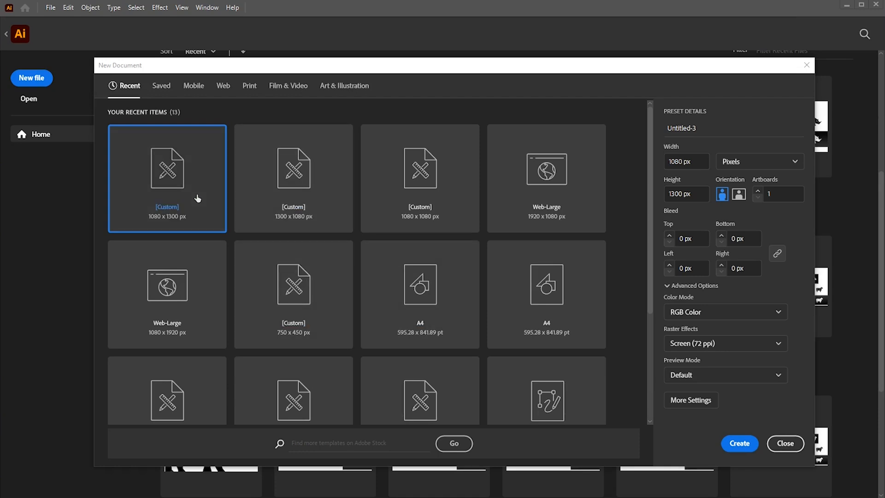
Create a new document 1080 px wide and 1300 px high.
{"action": "left_click", "coordinate": [694, 162]}
{"action": "left_click", "coordinate": [697, 194]}
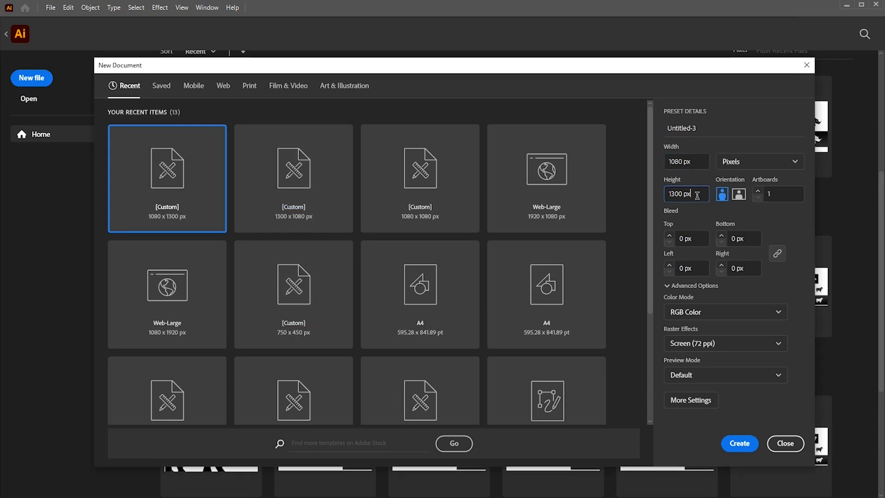
{"action": "left_click", "coordinate": [733, 442]}
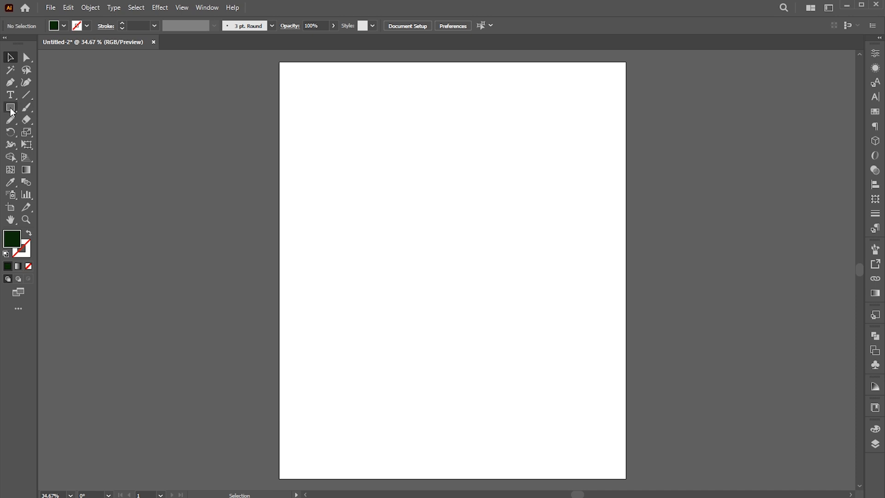
Draw a rectangle with a width of 1080 px and a height of 1300 px.
{"action": "left_click", "coordinate": [11, 109]}
{"action": "left_click", "coordinate": [452, 238]}
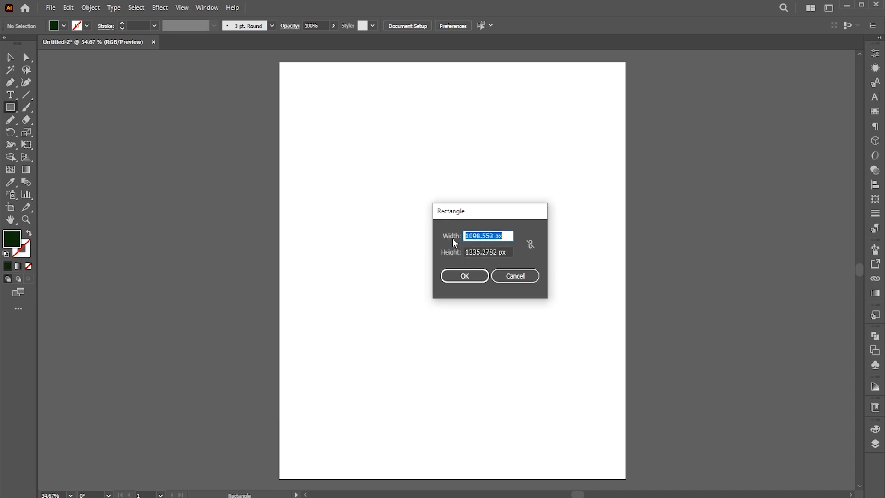
{"action": "type", "text": "1080"}
{"action": "key", "text": "Tab"}
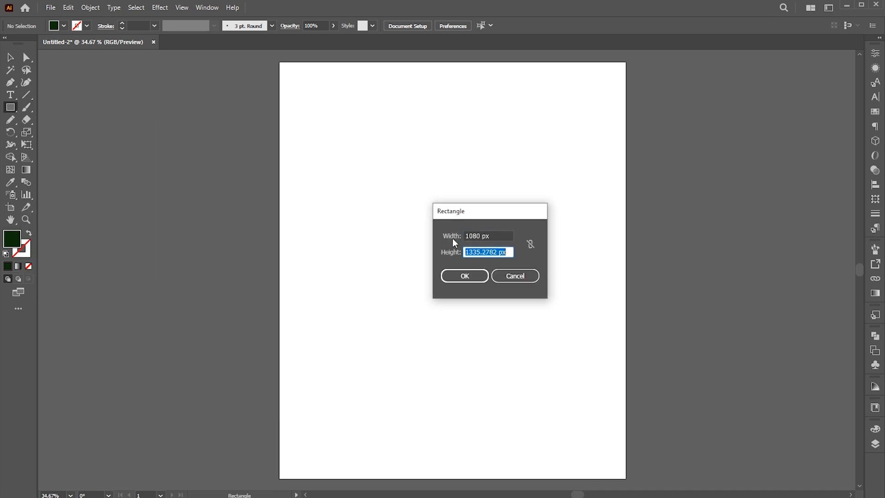
{"action": "type", "text": "1300"}
{"action": "key", "text": "Return"}
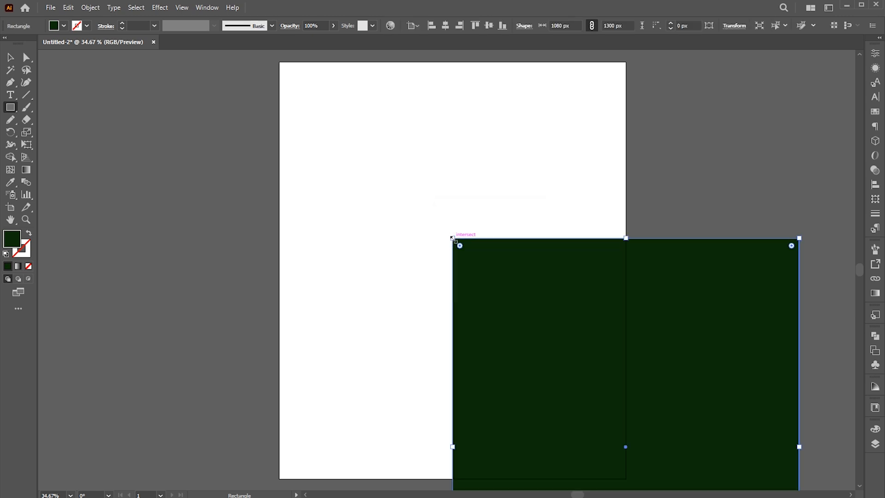
Fill the rectangle with black (#000000) and align it to cover the artboard exactly.
{"action": "double_click", "coordinate": [17, 242]}
{"action": "left_click_drag", "start_coordinate": [627, 149], "coordinate": [584, 235]}
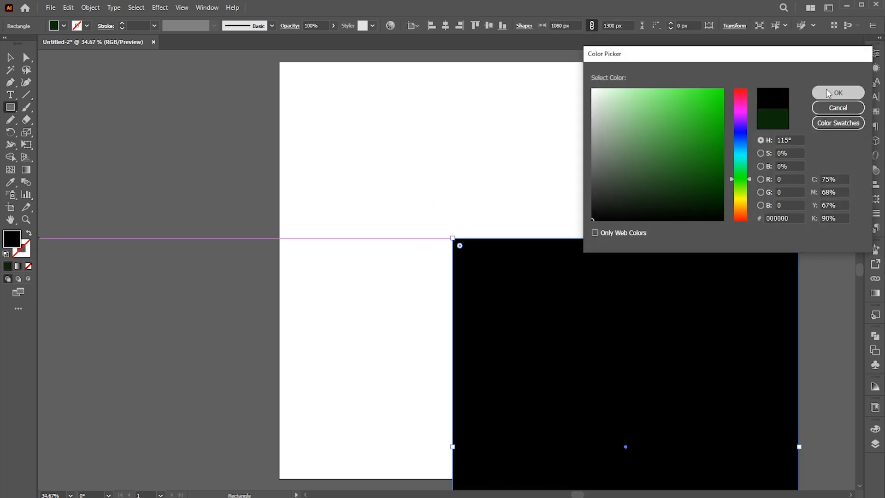
{"action": "left_click", "coordinate": [828, 94]}
{"action": "left_click", "coordinate": [459, 26]}
{"action": "left_click", "coordinate": [489, 26]}
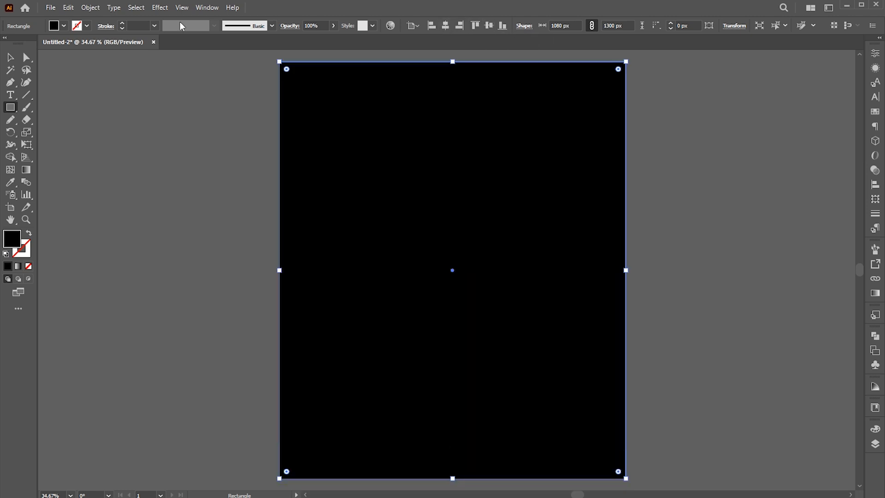
Lock the black background rectangle.
{"action": "left_click", "coordinate": [91, 7]}
{"action": "mouse_move", "coordinate": [110, 92]}
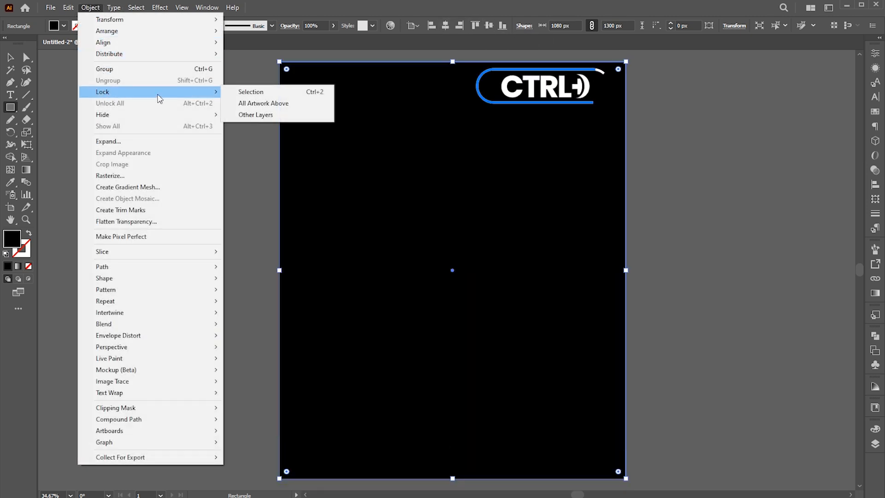
{"action": "left_click", "coordinate": [272, 92]}
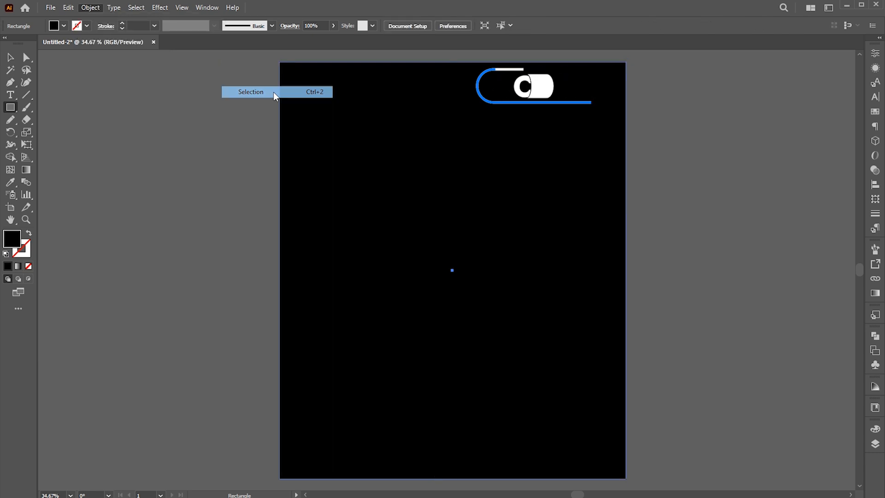
{"action": "key", "text": "v"}
Add the letter "S" as point text near the artboard's centre and enlarge it by hand.
{"action": "left_click", "coordinate": [10, 94]}
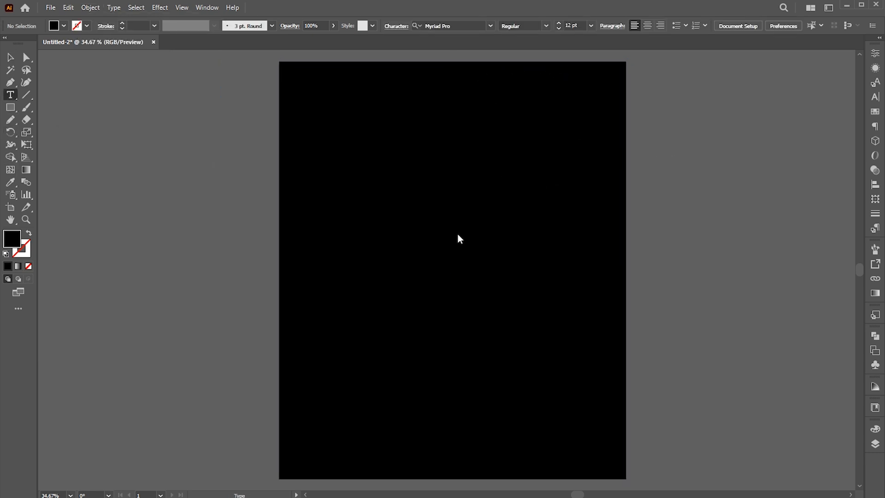
{"action": "left_click", "coordinate": [441, 224]}
{"action": "type", "text": "S"}
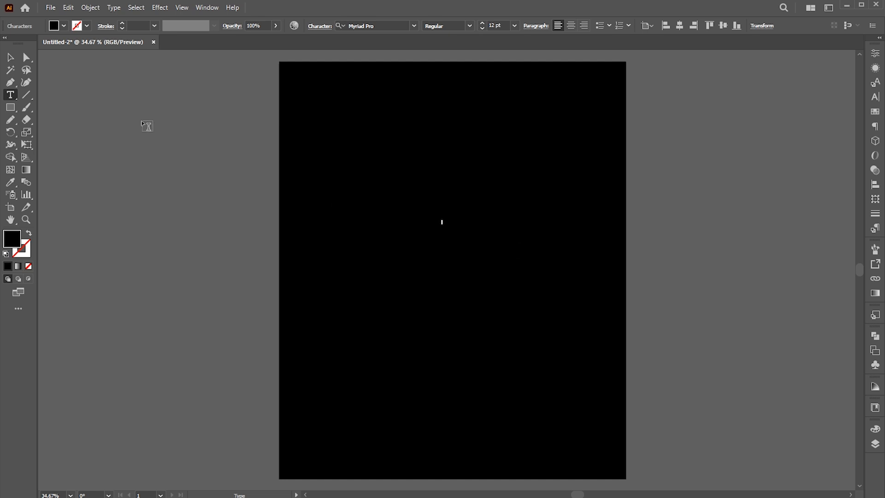
{"action": "left_click", "coordinate": [11, 60]}
{"action": "left_click_drag", "start_coordinate": [445, 228], "coordinate": [465, 277]}
Fill the letter S with white and adjust its placement on the black background.
{"action": "double_click", "coordinate": [13, 238]}
{"action": "left_click_drag", "start_coordinate": [620, 151], "coordinate": [593, 90]}
{"action": "left_click", "coordinate": [824, 93]}
{"action": "left_click_drag", "start_coordinate": [461, 233], "coordinate": [415, 292]}
Set the S in Gotham Bold and enlarge it to about 832 pt in the middle of the artboard.
{"action": "left_click", "coordinate": [387, 27]}
{"action": "type", "text": "gotham"}
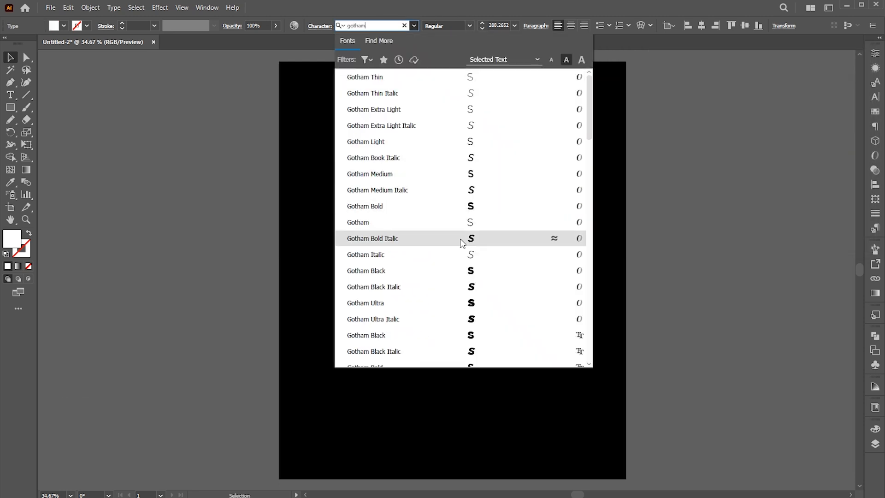
{"action": "left_click", "coordinate": [470, 204]}
{"action": "left_click_drag", "start_coordinate": [431, 282], "coordinate": [507, 288]}
Convert the letter S to outlines and scale it to about 508 by 661 px.
{"action": "right_click", "coordinate": [447, 178]}
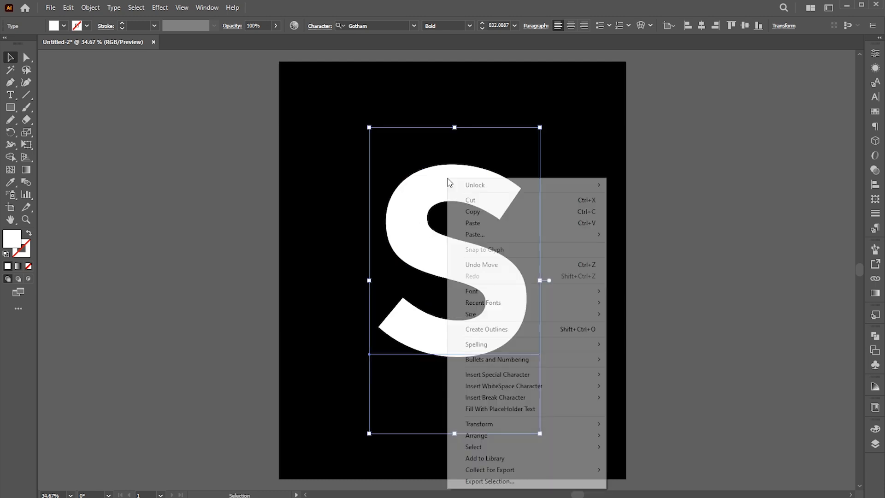
{"action": "left_click", "coordinate": [482, 328]}
{"action": "mouse_move", "coordinate": [495, 297]}
{"action": "left_mouse_down"}
{"action": "mouse_move", "coordinate": [504, 304]}
{"action": "mouse_move", "coordinate": [501, 298]}
{"action": "left_mouse_up"}
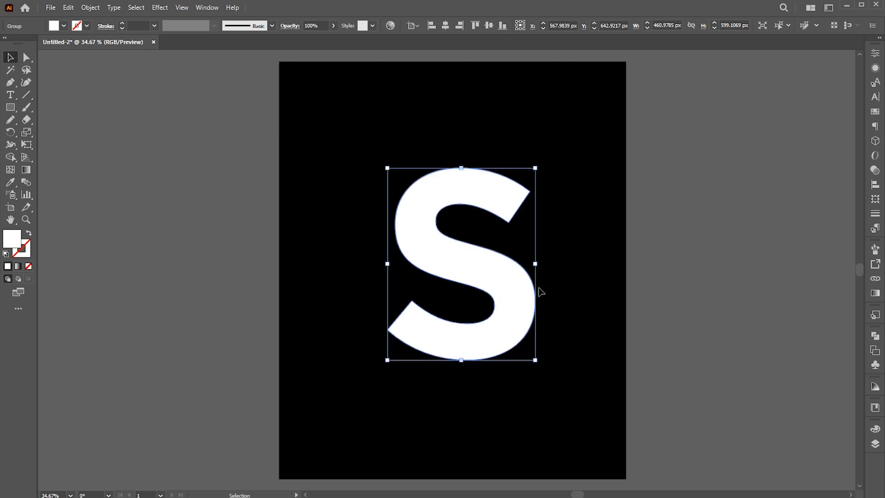
{"action": "left_click_drag", "start_coordinate": [536, 262], "coordinate": [544, 265]}
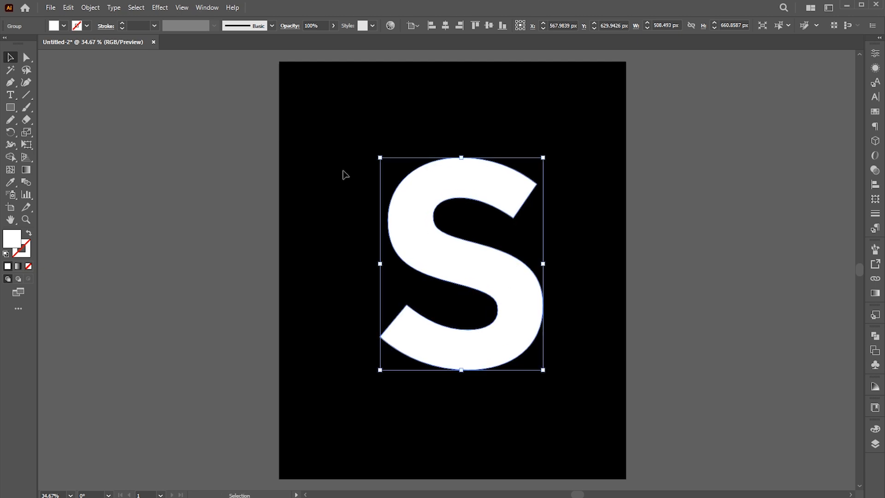
Create an offset path of the S with a 35 px offset and miter joins.
{"action": "left_click", "coordinate": [88, 9]}
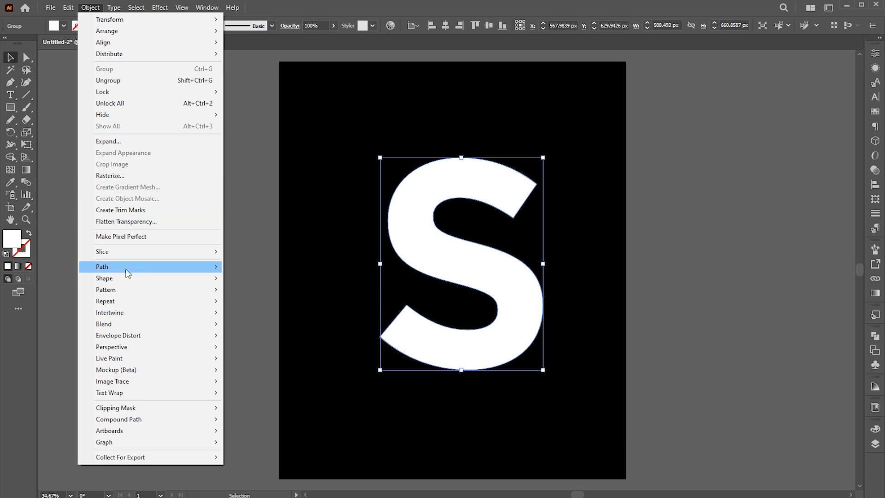
{"action": "mouse_move", "coordinate": [127, 271]}
{"action": "left_click", "coordinate": [260, 305]}
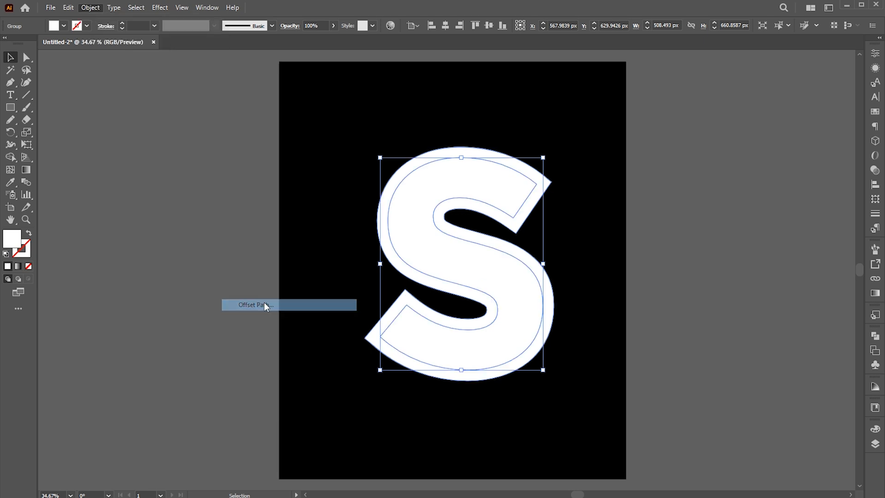
{"action": "left_click_drag", "start_coordinate": [490, 66], "coordinate": [697, 106]}
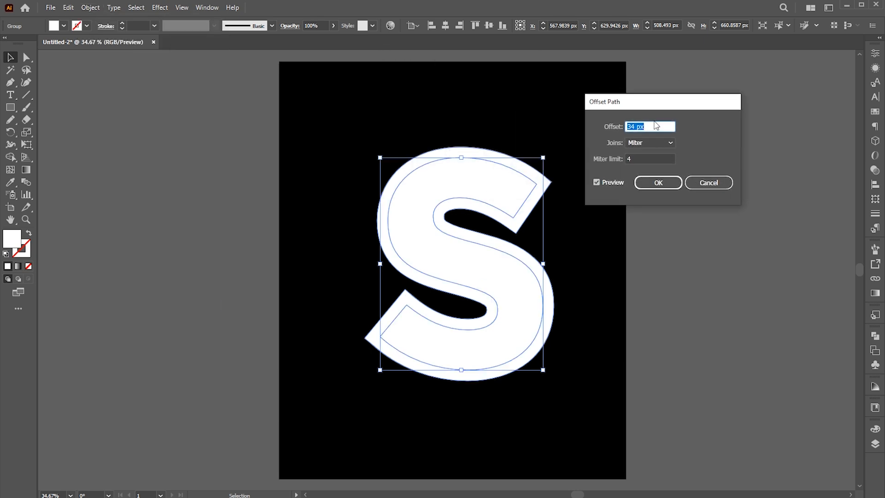
{"action": "key", "text": "Up"}
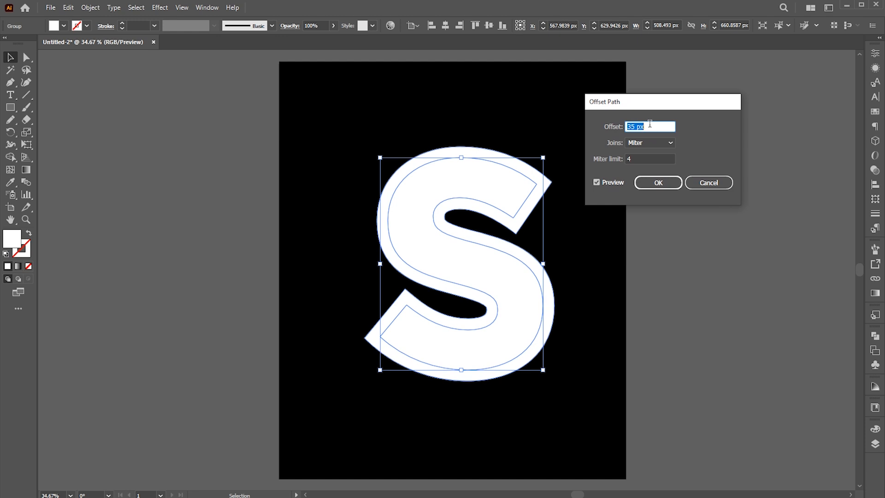
{"action": "left_click", "coordinate": [659, 182]}
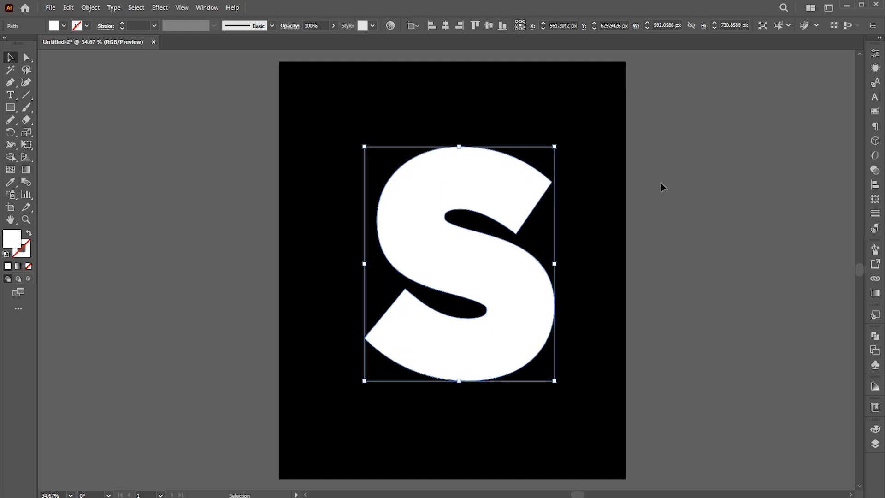
Cut the enlarged offset S and paste it in front of the original letter.
{"action": "left_click", "coordinate": [69, 8]}
{"action": "left_click", "coordinate": [82, 43]}
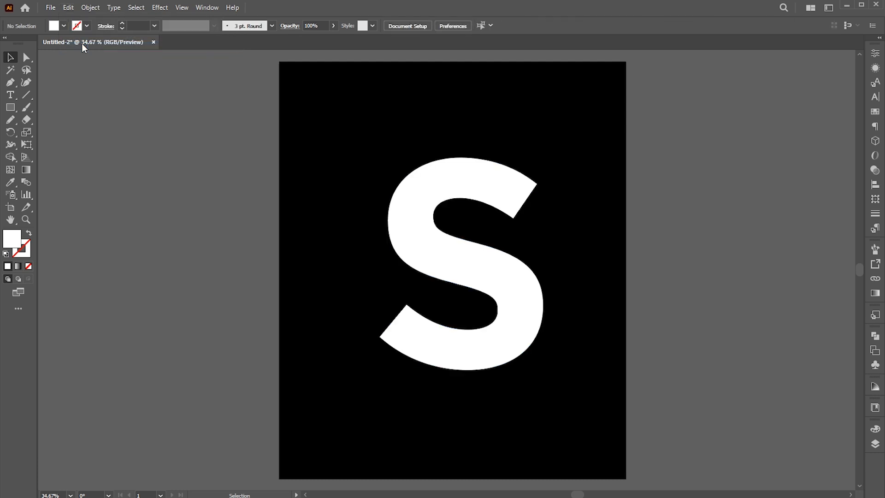
{"action": "left_click", "coordinate": [68, 7]}
{"action": "left_click", "coordinate": [92, 80]}
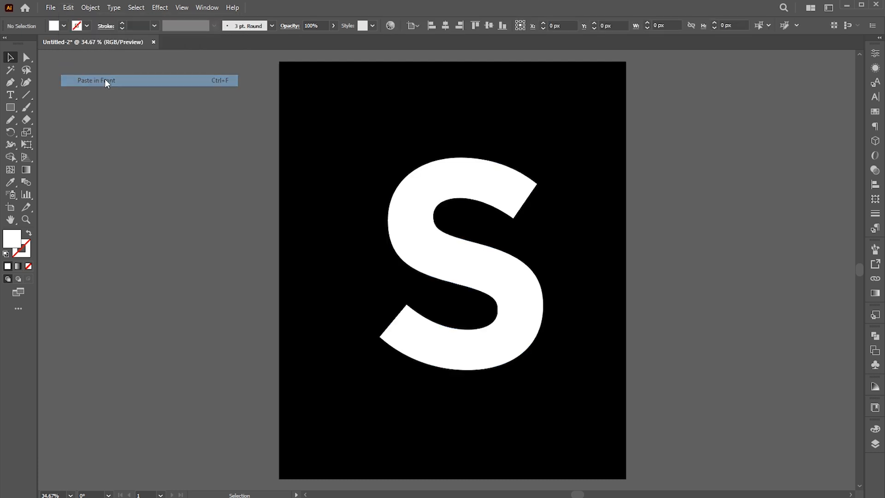
Erase the left half of the offset S with a straight-edged rectangular erase, keeping only its right half.
{"action": "left_click", "coordinate": [479, 128]}
{"action": "left_click", "coordinate": [468, 167]}
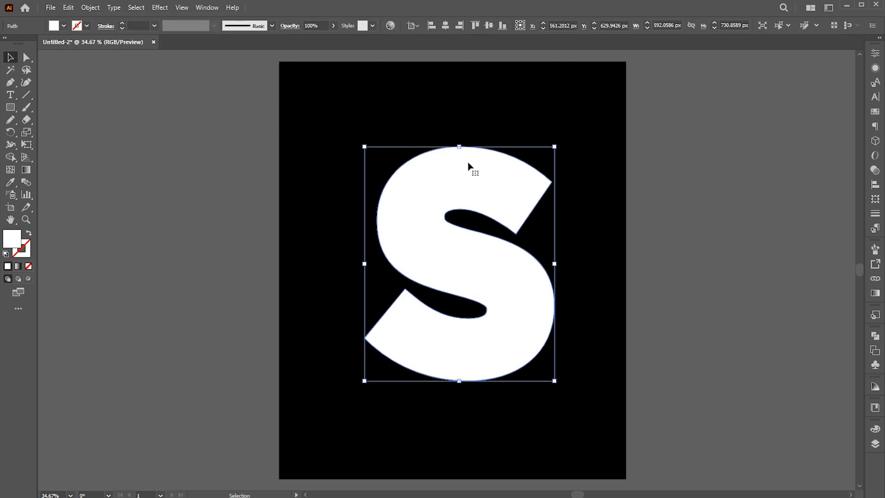
{"action": "key", "text": "shift+e"}
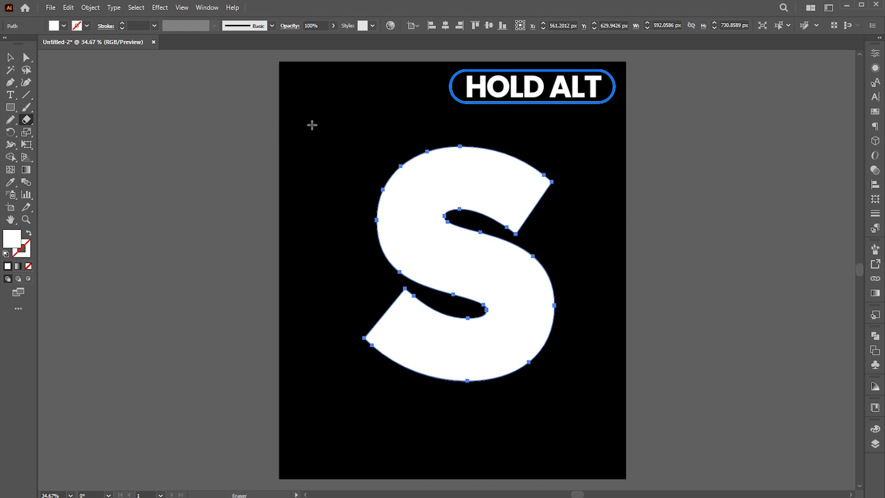
{"action": "mouse_move", "coordinate": [304, 96]}
{"action": "left_mouse_down"}
{"action": "mouse_move", "coordinate": [452, 340]}
{"action": "mouse_move", "coordinate": [454, 399]}
{"action": "mouse_move", "coordinate": [468, 406]}
{"action": "left_mouse_up"}
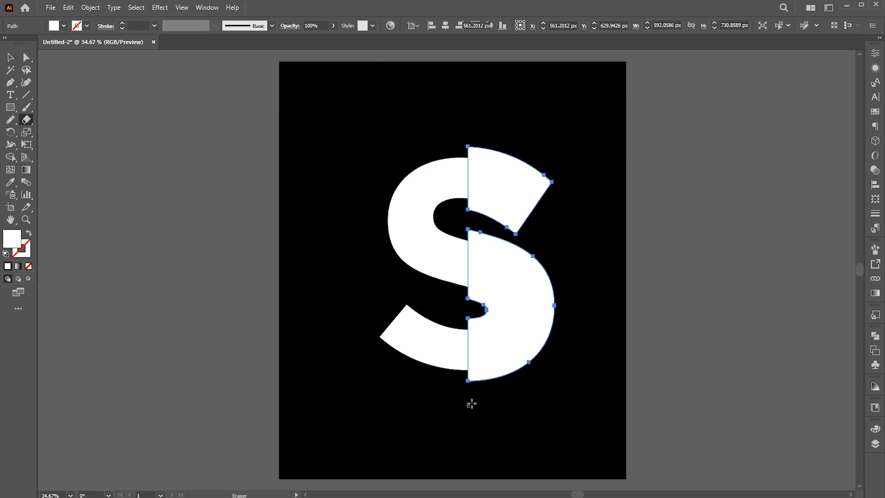
Combine the two remaining right-hand pieces of the offset S into a compound path.
{"action": "key", "text": "v"}
{"action": "left_click", "coordinate": [668, 198]}
{"action": "left_click", "coordinate": [537, 289]}
{"action": "left_click", "coordinate": [504, 177], "text": "shift"}
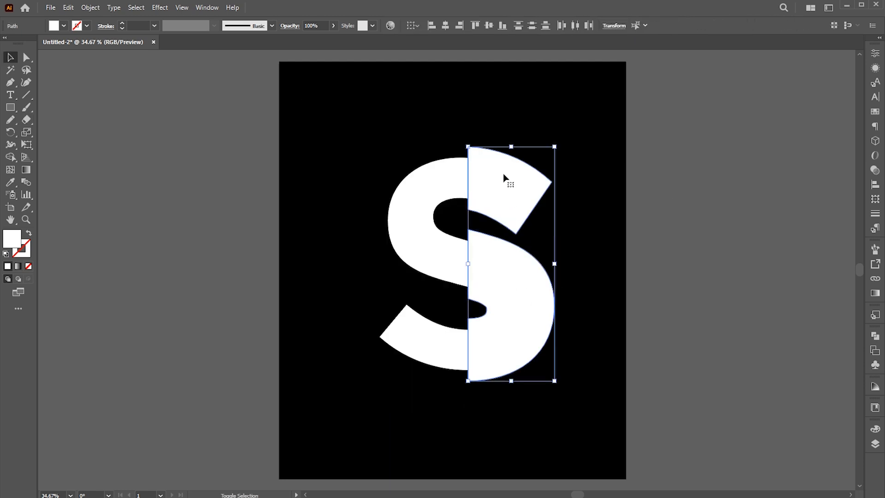
{"action": "left_click", "coordinate": [95, 8]}
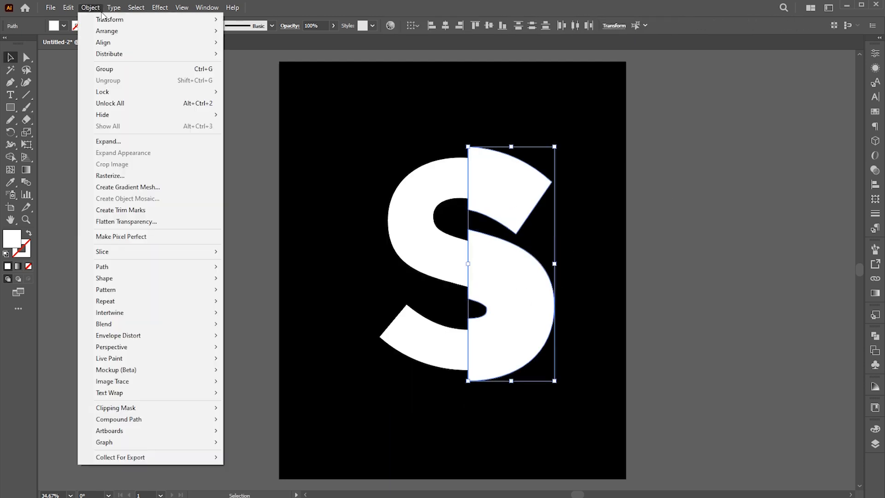
{"action": "mouse_move", "coordinate": [124, 420]}
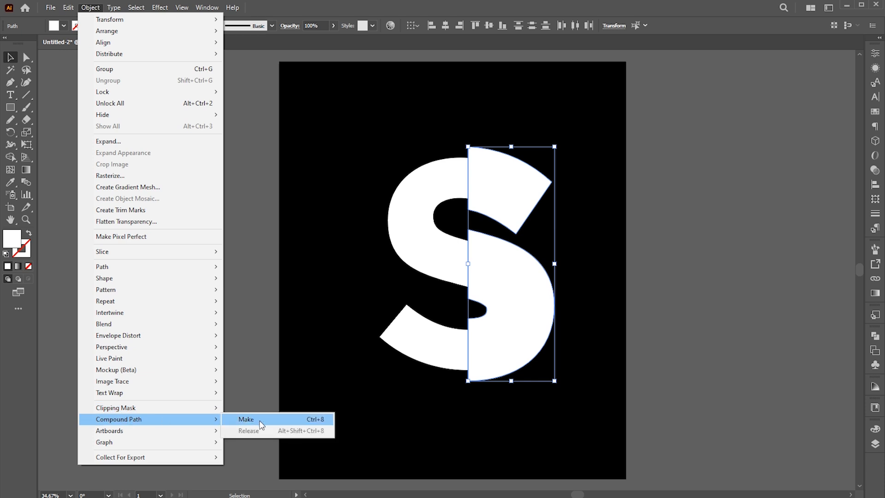
{"action": "left_click", "coordinate": [261, 425]}
{"action": "left_click", "coordinate": [616, 265]}
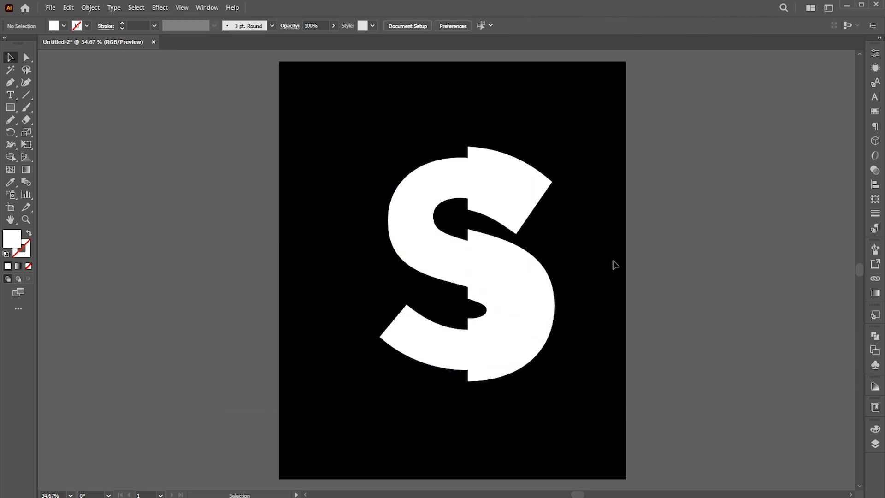
Place the Pexels portrait photo from the attach folder as a linked image about 599 by 898 px over the S.
{"action": "left_click", "coordinate": [50, 9]}
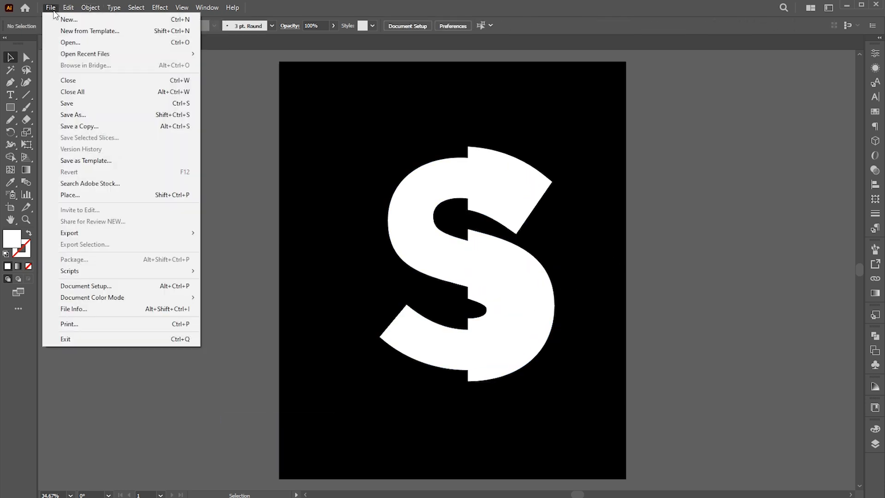
{"action": "left_click", "coordinate": [64, 194]}
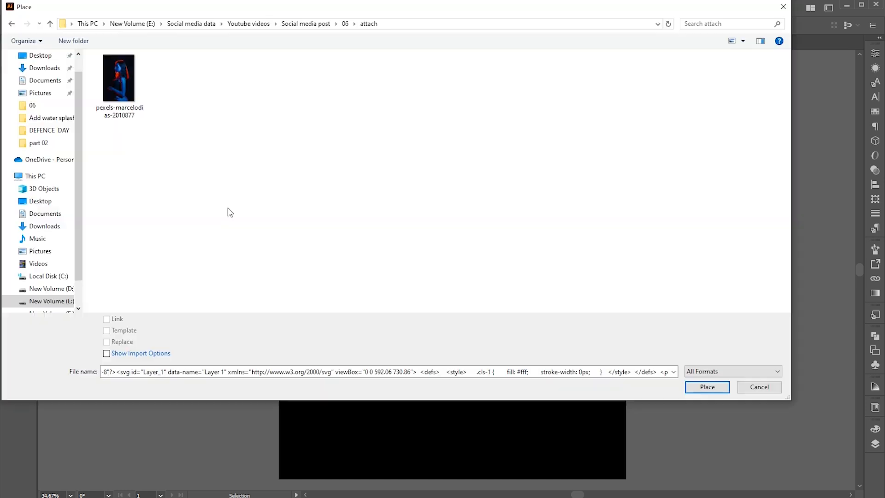
{"action": "left_click", "coordinate": [133, 94]}
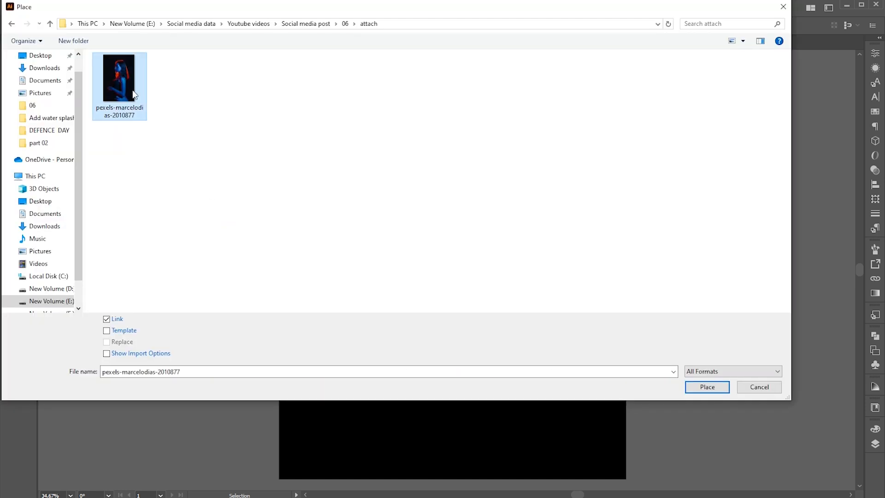
{"action": "left_click", "coordinate": [713, 387]}
{"action": "left_click_drag", "start_coordinate": [436, 127], "coordinate": [630, 462]}
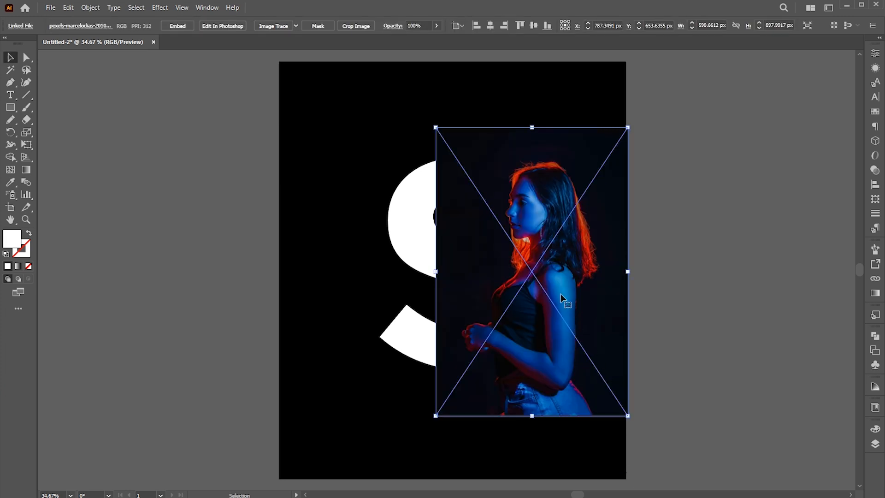
Move the portrait photo to cover the S's right half and send it backward behind that half.
{"action": "left_click_drag", "start_coordinate": [555, 293], "coordinate": [530, 276]}
{"action": "right_click", "coordinate": [457, 130]}
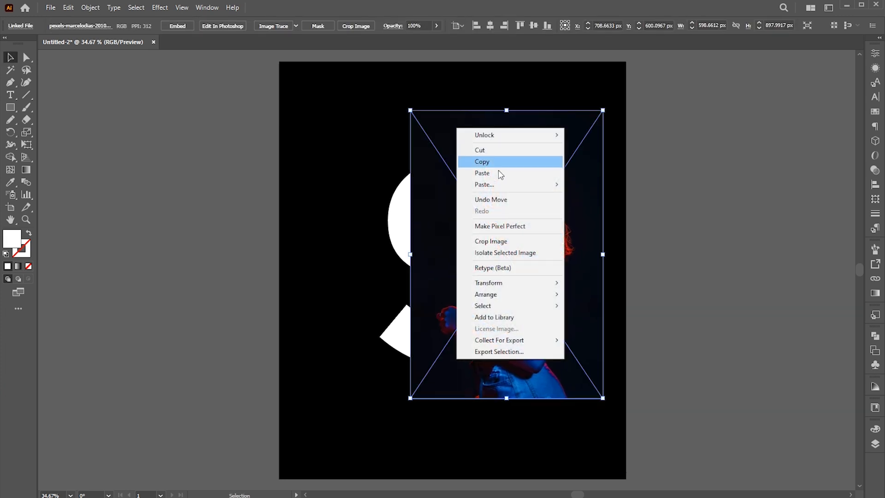
{"action": "mouse_move", "coordinate": [496, 294]}
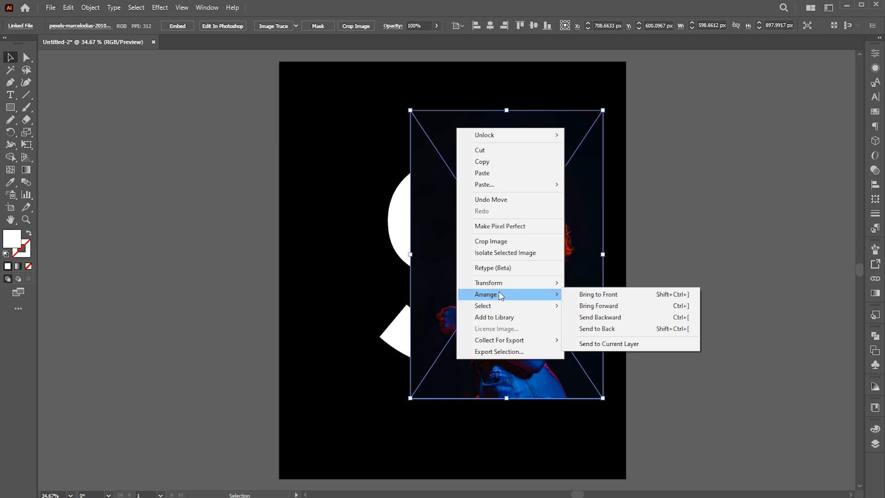
{"action": "left_click", "coordinate": [604, 316]}
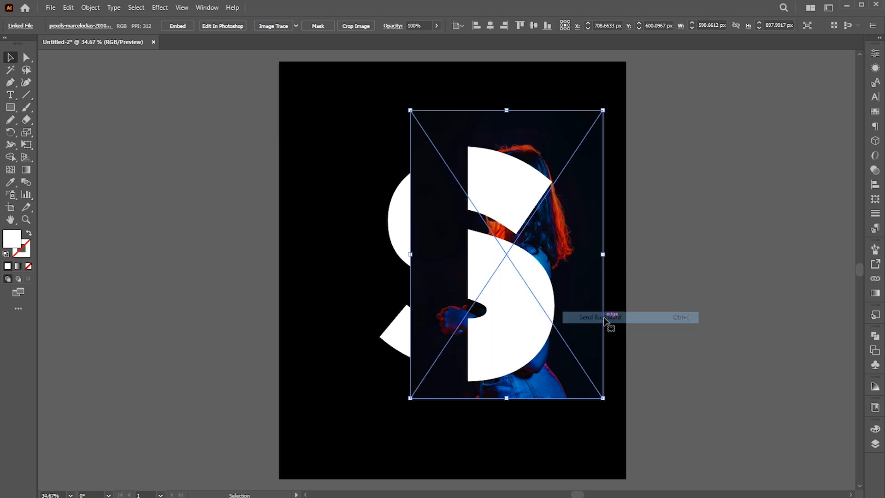
Make a clipping mask from the right half of the S and the portrait photo.
{"action": "left_click", "coordinate": [506, 190], "text": "shift"}
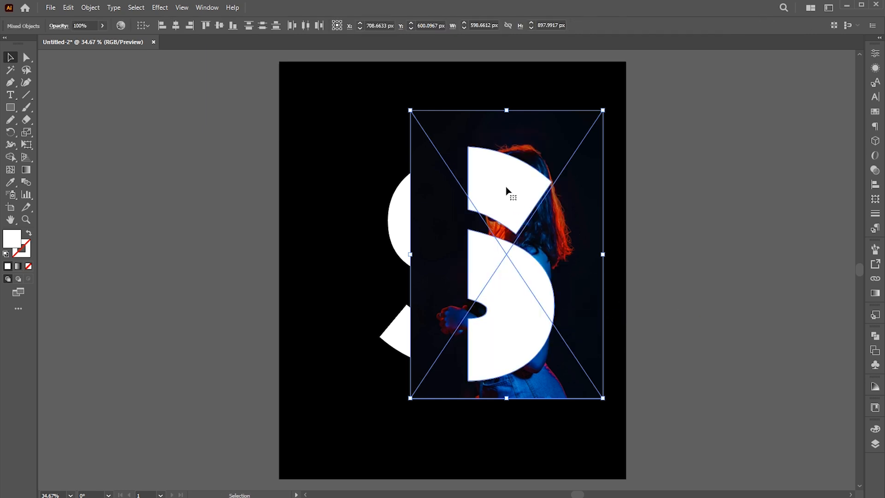
{"action": "left_click", "coordinate": [91, 8]}
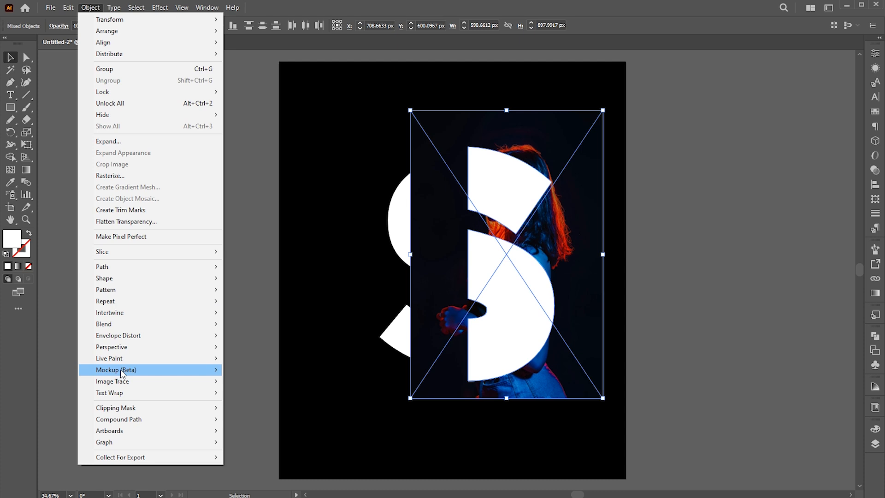
{"action": "mouse_move", "coordinate": [120, 414]}
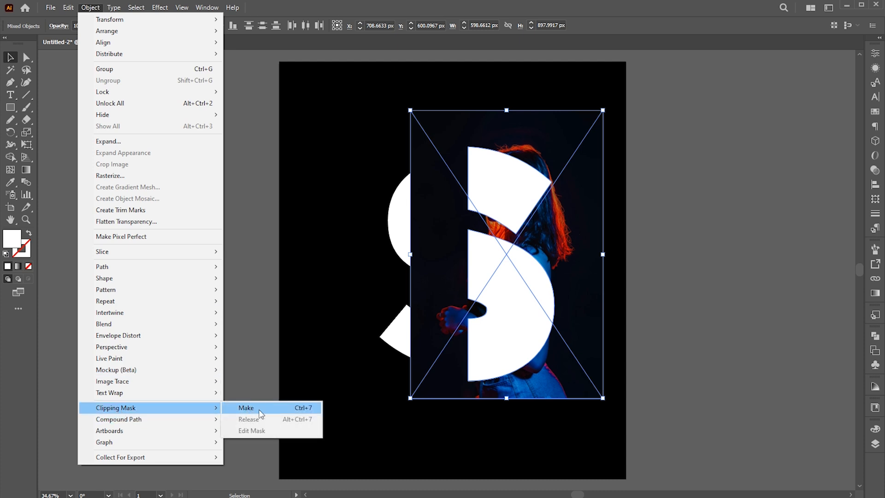
{"action": "left_click", "coordinate": [259, 408]}
{"action": "left_click", "coordinate": [737, 243]}
Enlarge the photo inside the clipping mask and reposition it so the face fills the upper part of the half letter.
{"action": "key", "text": "a"}
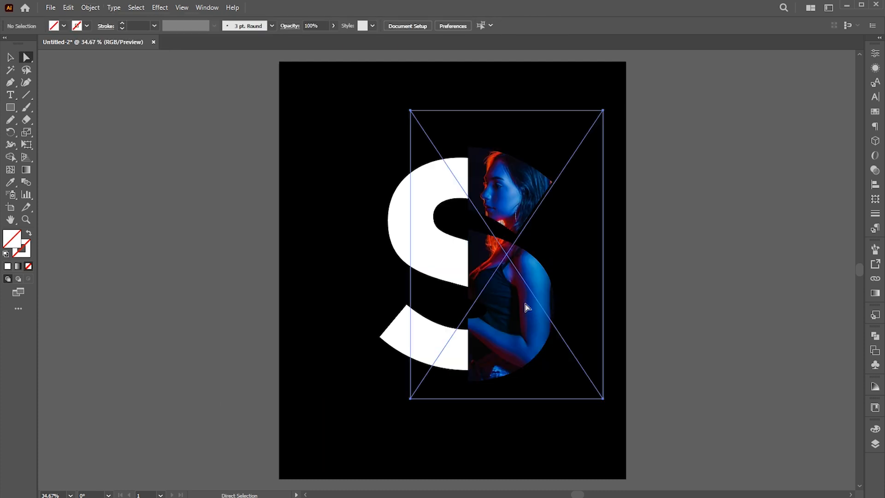
{"action": "left_click", "coordinate": [525, 303]}
{"action": "left_click_drag", "start_coordinate": [603, 255], "coordinate": [655, 260]}
{"action": "left_click_drag", "start_coordinate": [503, 294], "coordinate": [504, 325]}
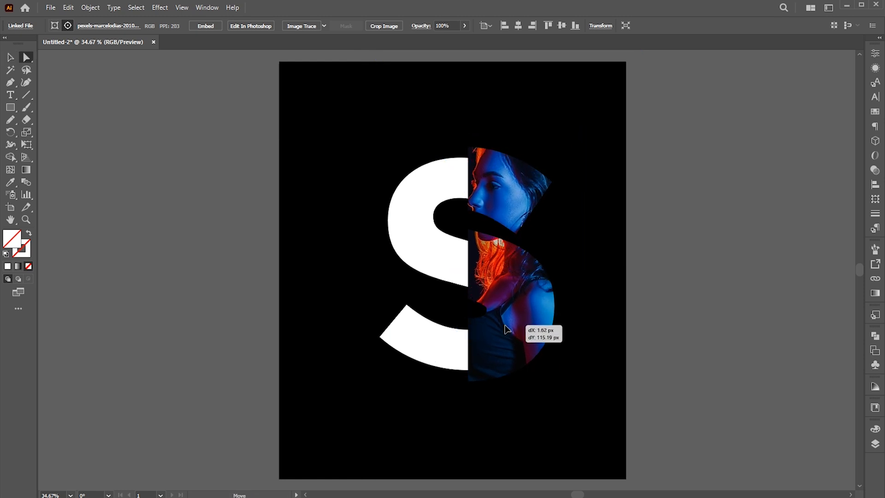
{"action": "left_click_drag", "start_coordinate": [505, 327], "coordinate": [507, 329]}
{"action": "key", "text": "v"}
{"action": "left_click", "coordinate": [735, 268]}
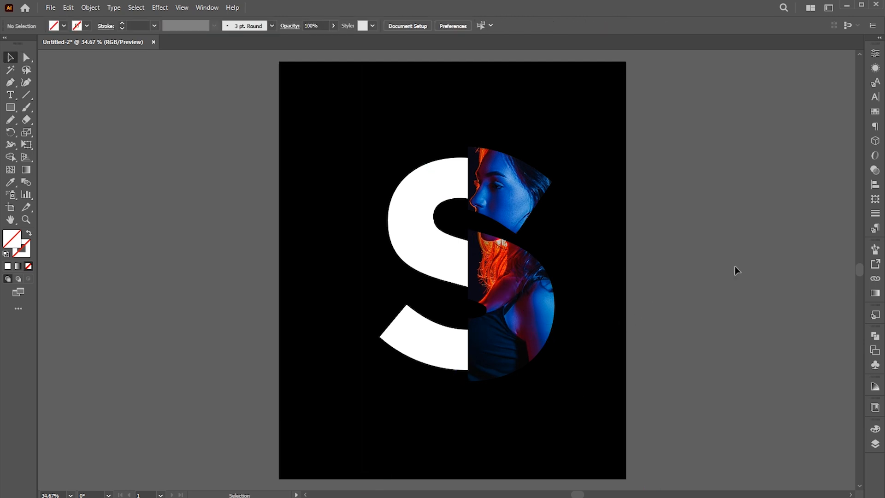
Scale up both halves of the S together and reposition them on the artboard.
{"action": "left_click_drag", "start_coordinate": [667, 165], "coordinate": [422, 395]}
{"action": "left_click_drag", "start_coordinate": [562, 259], "coordinate": [575, 275]}
{"action": "left_click_drag", "start_coordinate": [530, 295], "coordinate": [529, 294]}
{"action": "left_click", "coordinate": [671, 267]}
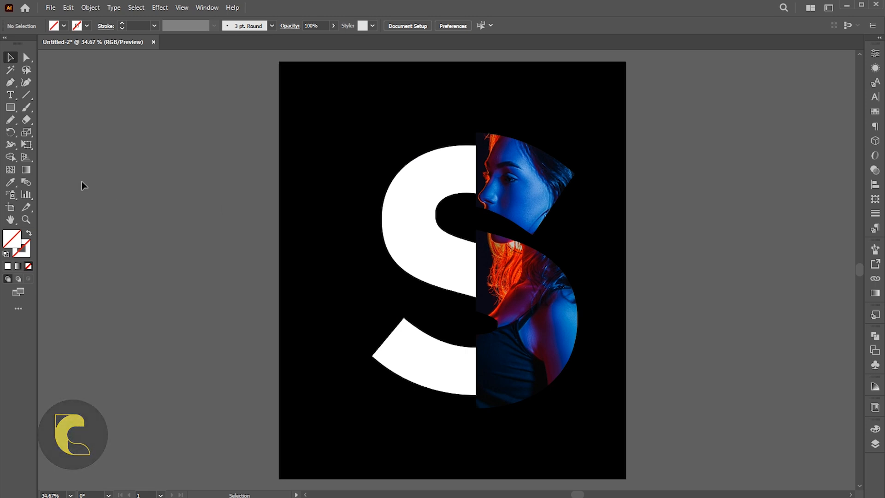
Add a text object beside the artboard reading "poster", with each letter on its own line.
{"action": "left_click", "coordinate": [10, 94]}
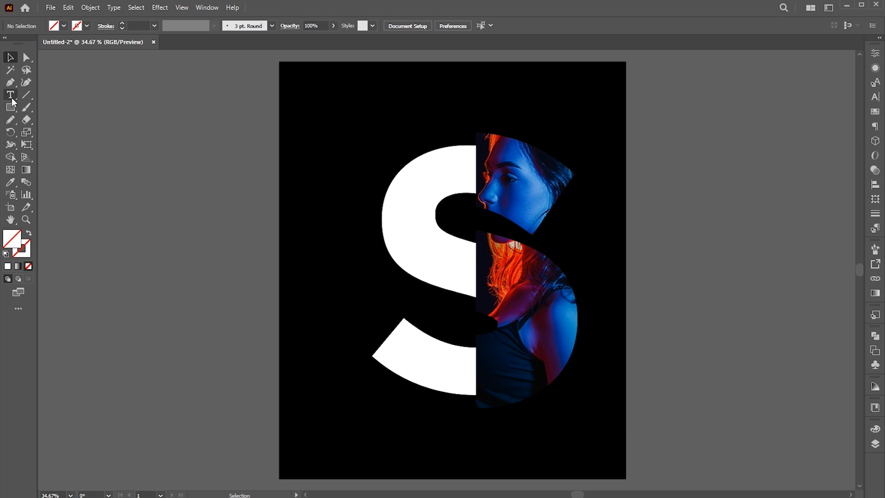
{"action": "left_click", "coordinate": [212, 143]}
{"action": "scroll", "coordinate": [492, 22], "scroll_direction": "up", "scroll_amount": 20}
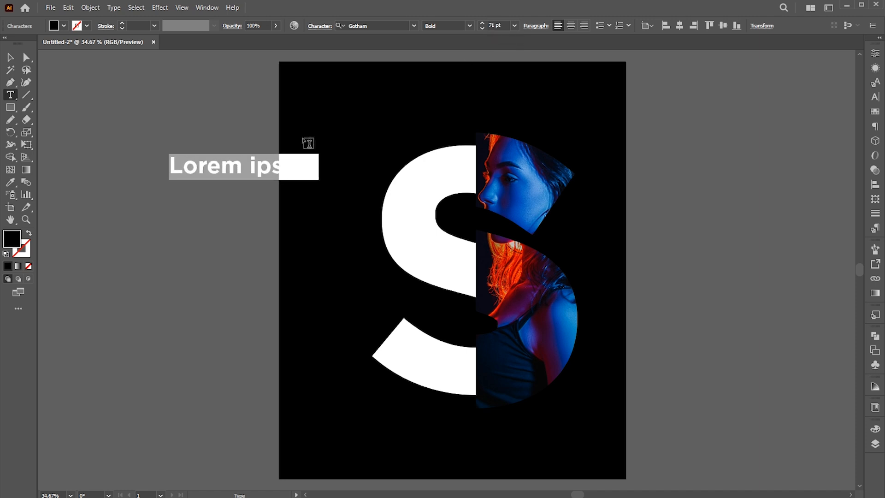
{"action": "type", "text": "p"}
{"action": "key", "text": "Return"}
{"action": "type", "text": "o "}
{"action": "type", "text": "s "}
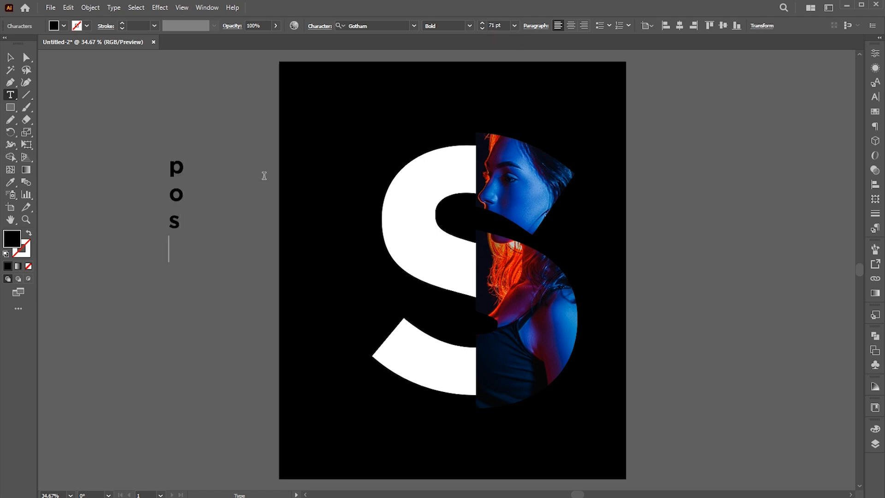
{"action": "type", "text": "t"}
{"action": "key", "text": "Return"}
{"action": "type", "text": "e"}
{"action": "key", "text": "Return"}
{"action": "type", "text": "r"}
Change the stacked text to uppercase and shift it slightly farther from the artboard.
{"action": "left_click", "coordinate": [10, 57]}
{"action": "left_click", "coordinate": [113, 8]}
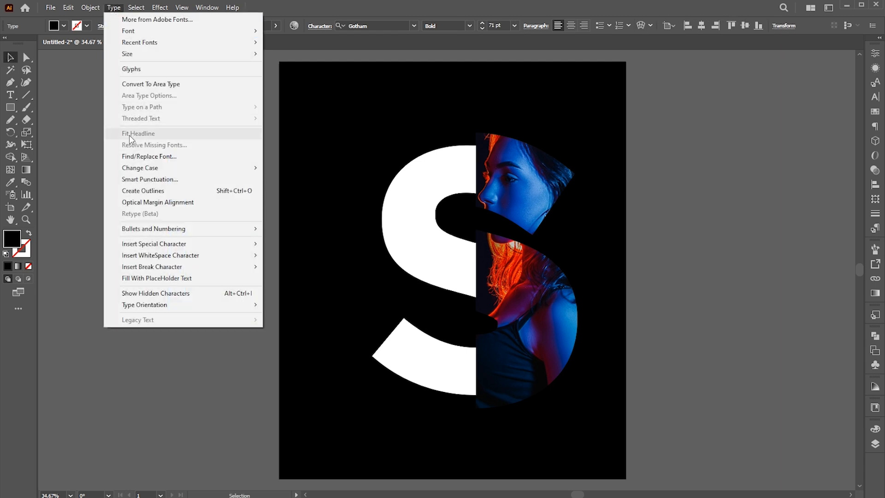
{"action": "mouse_move", "coordinate": [134, 166]}
{"action": "left_click", "coordinate": [302, 169]}
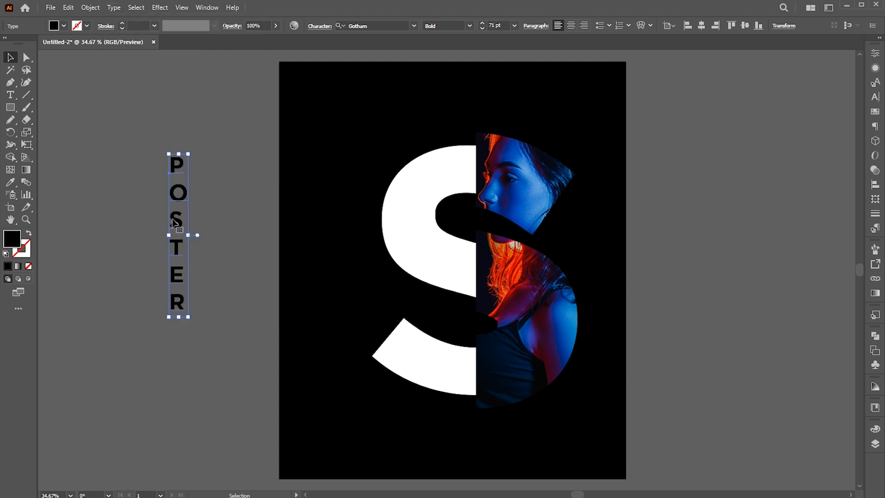
{"action": "left_click_drag", "start_coordinate": [175, 220], "coordinate": [155, 225]}
Set the font of the stacked POSTER text to Helvetica* Extended Bold.
{"action": "left_click", "coordinate": [357, 26]}
{"action": "type", "text": "helve"}
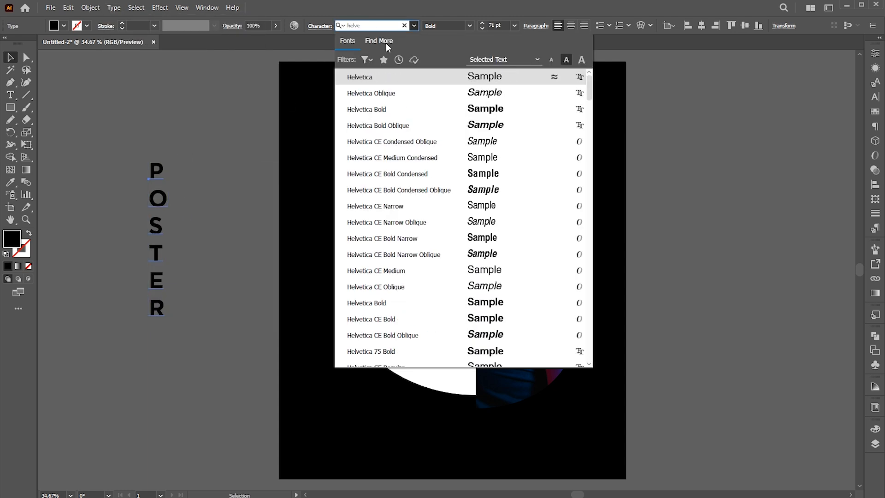
{"action": "scroll", "coordinate": [461, 231], "scroll_direction": "down", "scroll_amount": 5}
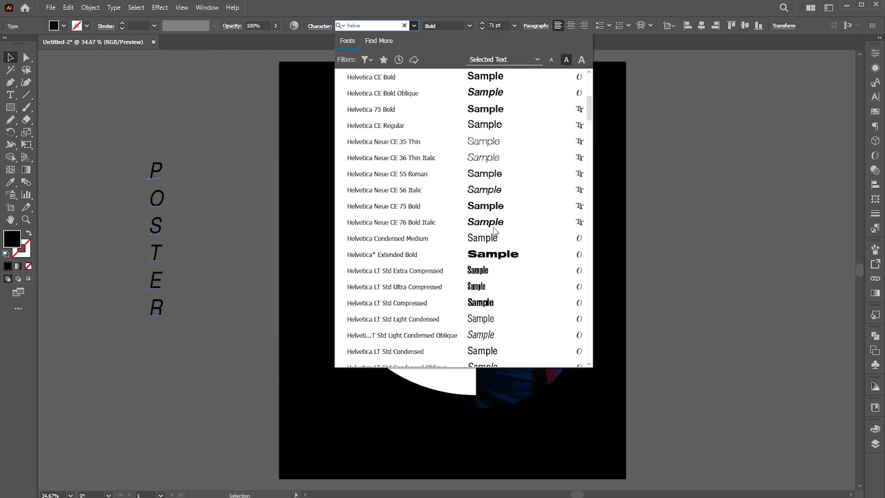
{"action": "type", "text": "e"}
{"action": "left_click", "coordinate": [495, 259]}
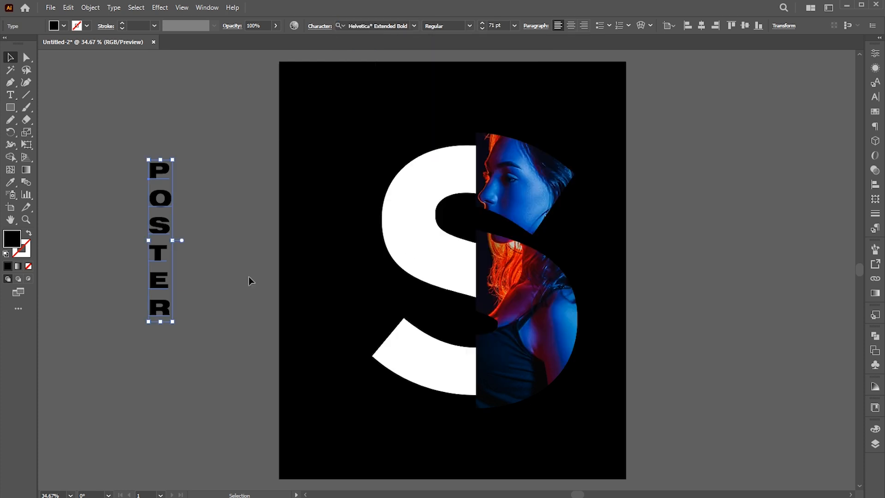
Set the POSTER text's leading to 117 pt and centre-align its letters.
{"action": "left_click_drag", "start_coordinate": [159, 283], "coordinate": [181, 287]}
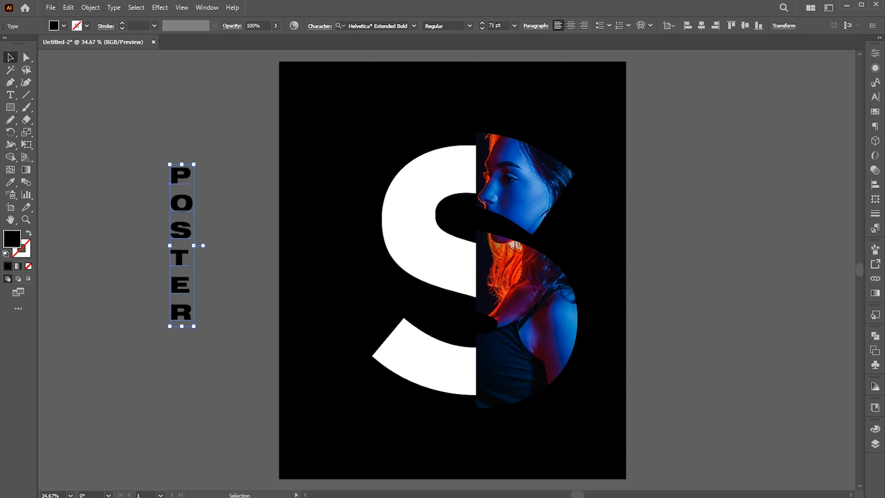
{"action": "left_click", "coordinate": [874, 96]}
{"action": "scroll", "coordinate": [840, 94], "scroll_direction": "up", "scroll_amount": 20}
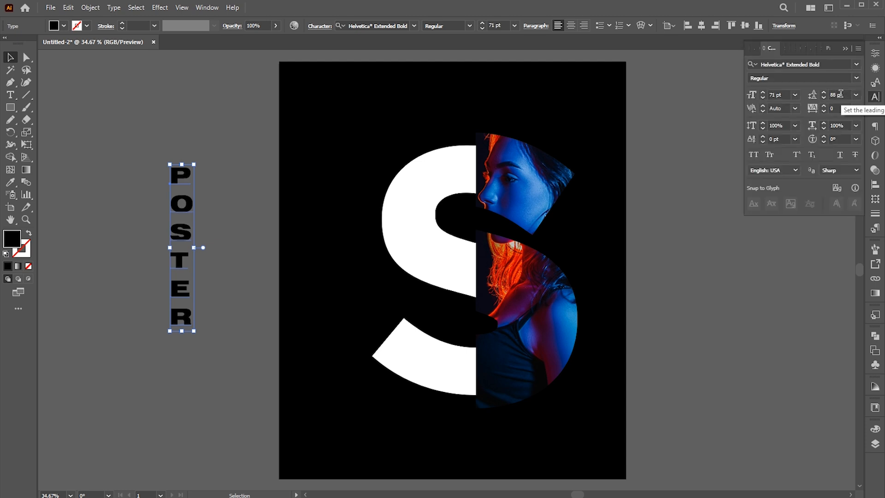
{"action": "scroll", "coordinate": [840, 94], "scroll_direction": "up", "scroll_amount": 2}
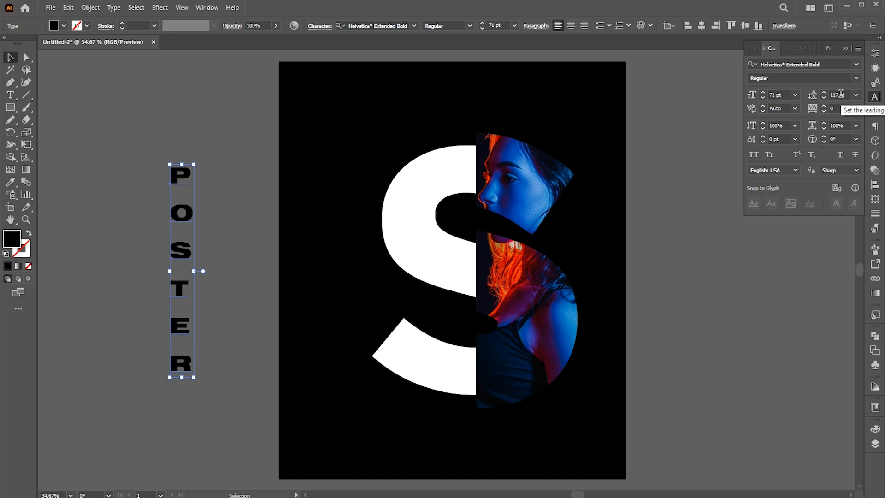
{"action": "left_click", "coordinate": [571, 26]}
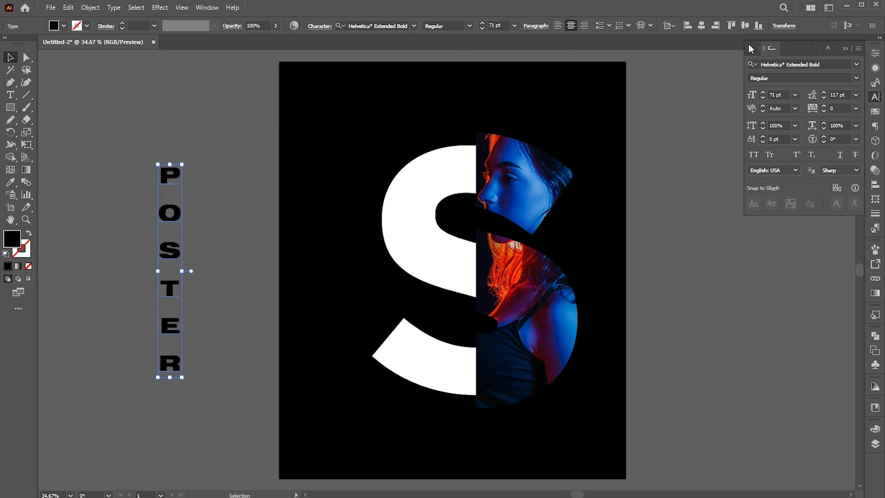
{"action": "left_click", "coordinate": [844, 48]}
{"action": "left_click_drag", "start_coordinate": [177, 251], "coordinate": [193, 225]}
Remove the POSTER text's character fill and add a new appearance fill using the White, Black gradient.
{"action": "left_click", "coordinate": [29, 267]}
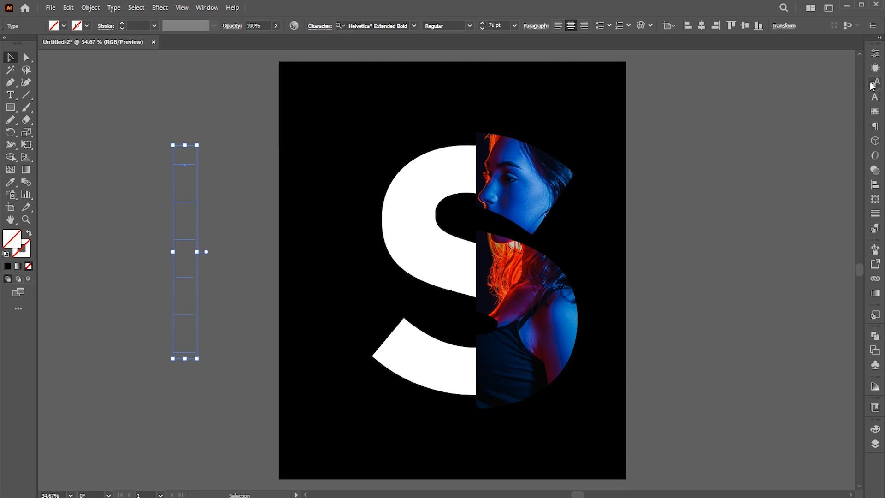
{"action": "left_click", "coordinate": [875, 68]}
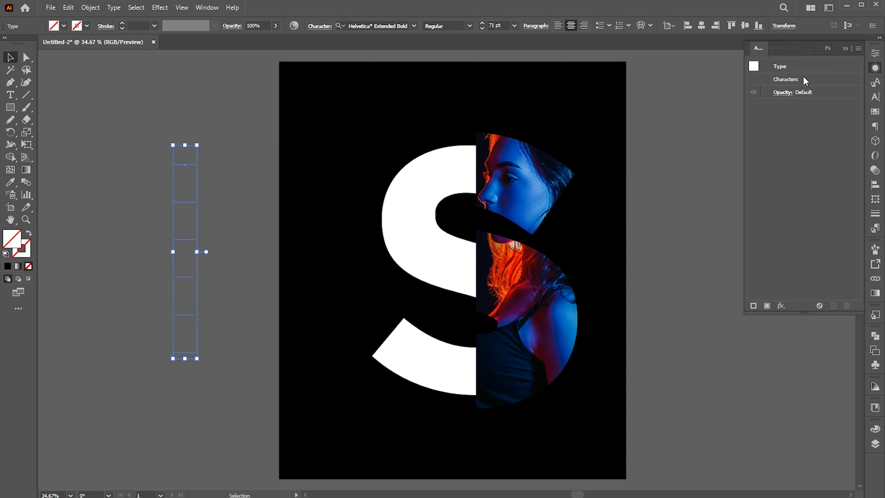
{"action": "left_click", "coordinate": [767, 306]}
{"action": "left_click", "coordinate": [809, 105]}
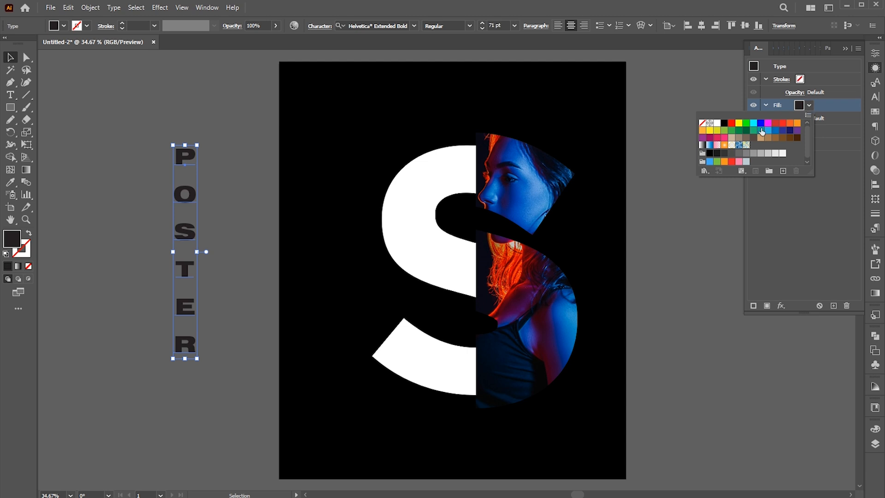
{"action": "left_click", "coordinate": [701, 147]}
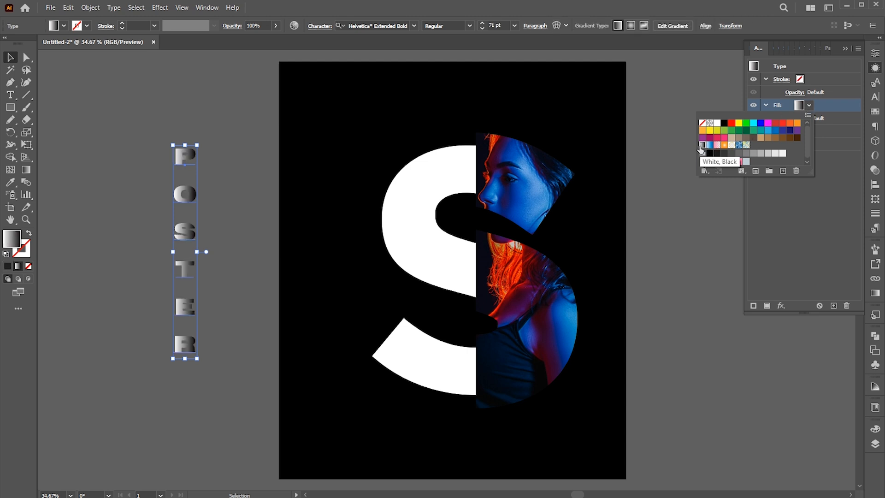
Change the white stop of the text's gradient to a red swatch.
{"action": "left_click", "coordinate": [874, 293]}
{"action": "left_click", "coordinate": [874, 293]}
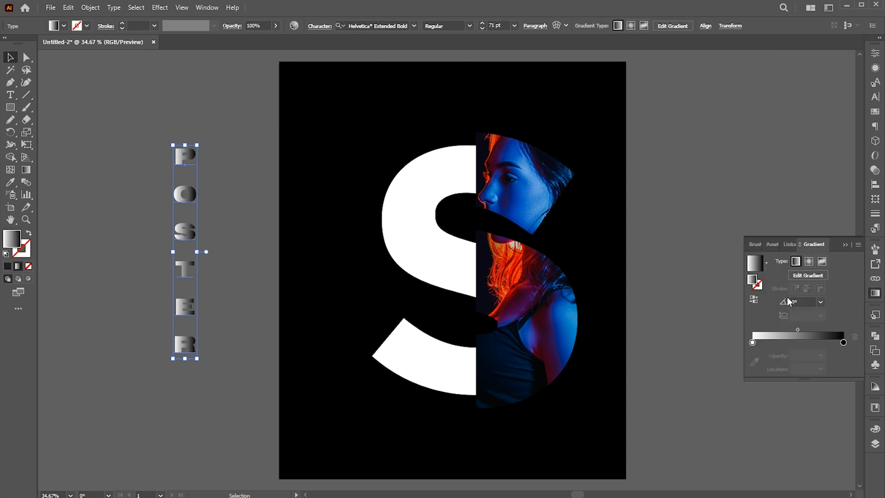
{"action": "double_click", "coordinate": [752, 342]}
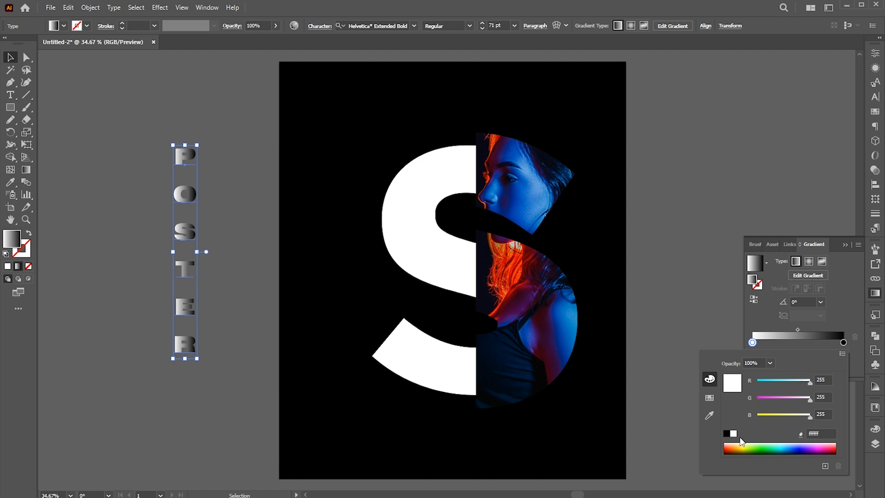
{"action": "left_click", "coordinate": [710, 398]}
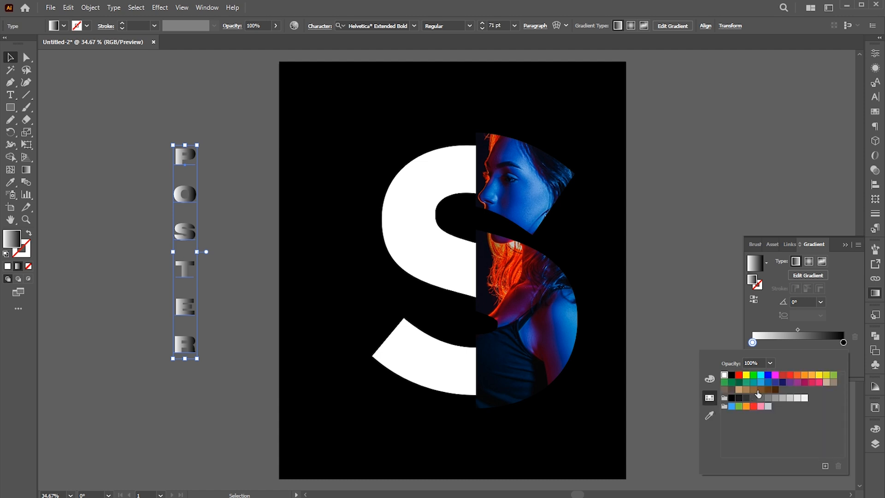
{"action": "left_click", "coordinate": [790, 375]}
Change the black gradient stop to a blue swatch and slightly raise its blue component.
{"action": "double_click", "coordinate": [843, 341]}
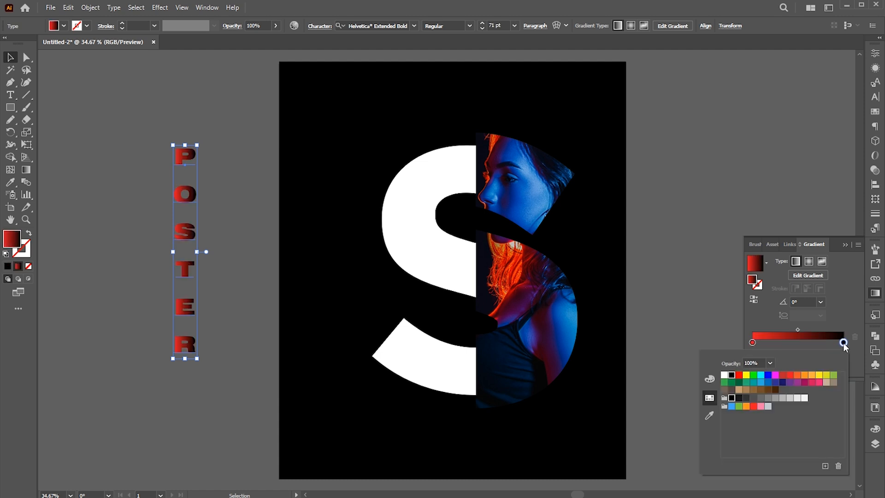
{"action": "left_click", "coordinate": [761, 383]}
{"action": "left_click", "coordinate": [767, 382]}
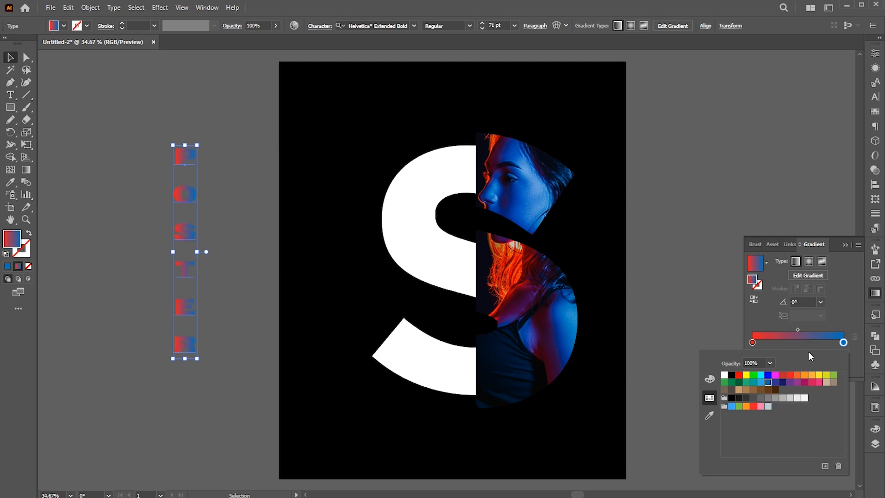
{"action": "double_click", "coordinate": [843, 342]}
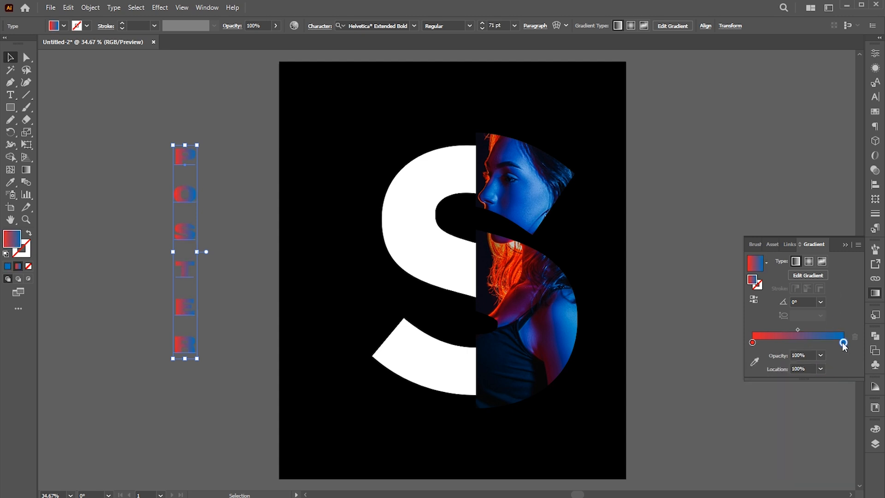
{"action": "left_click", "coordinate": [709, 379]}
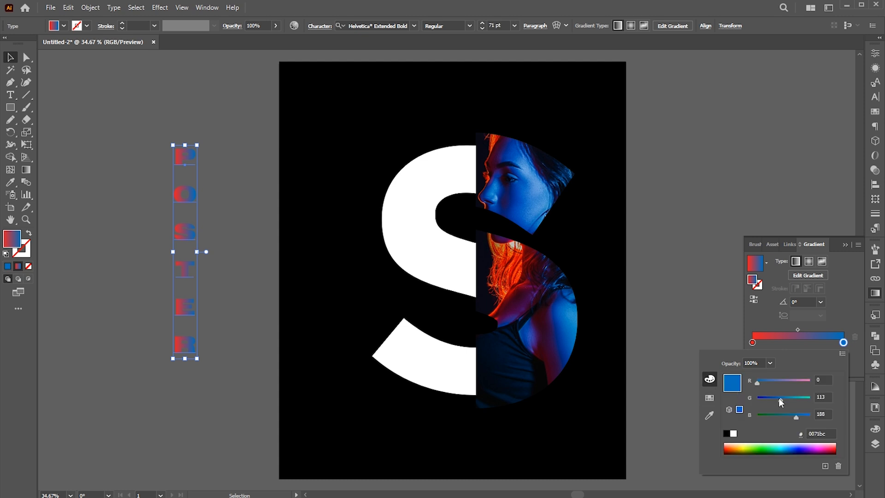
{"action": "left_click_drag", "start_coordinate": [795, 417], "coordinate": [799, 417]}
{"action": "left_click_drag", "start_coordinate": [780, 399], "coordinate": [780, 399]}
Set the angle of the text's red-to-blue gradient to 90°.
{"action": "left_click", "coordinate": [859, 296]}
{"action": "left_click", "coordinate": [804, 302]}
{"action": "type", "text": "90"}
{"action": "key", "text": "Return"}
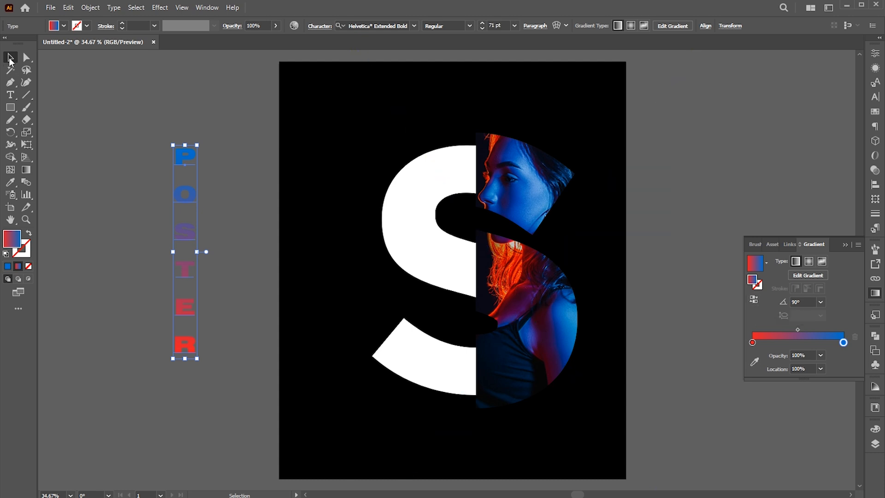
Move the POSTER text onto the artboard beside the white half of the S and scale it down slightly.
{"action": "left_click_drag", "start_coordinate": [187, 210], "coordinate": [319, 203]}
{"action": "left_click_drag", "start_coordinate": [333, 145], "coordinate": [330, 154]}
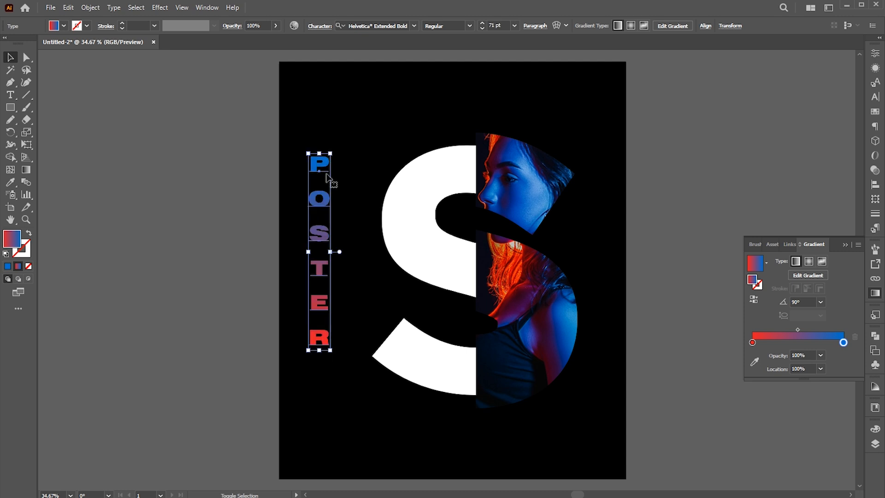
Shift the POSTER text slightly and centre it vertically on the artboard.
{"action": "left_click", "coordinate": [845, 244]}
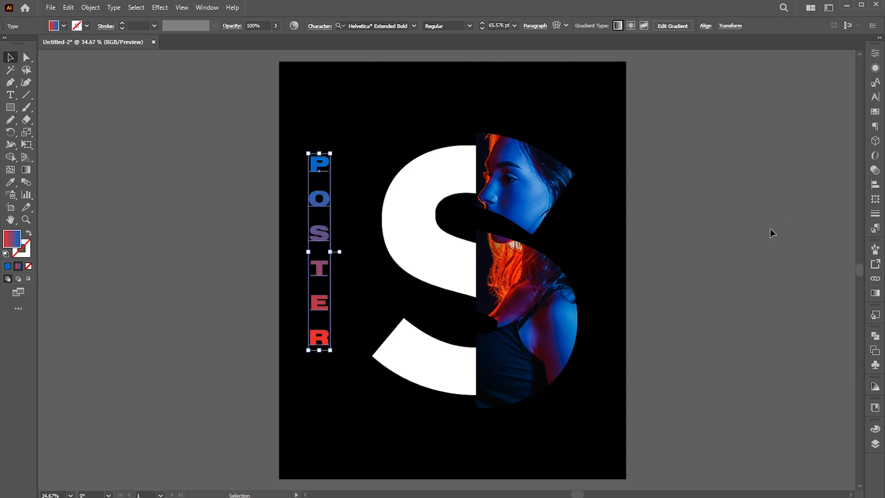
{"action": "left_click_drag", "start_coordinate": [314, 207], "coordinate": [315, 209]}
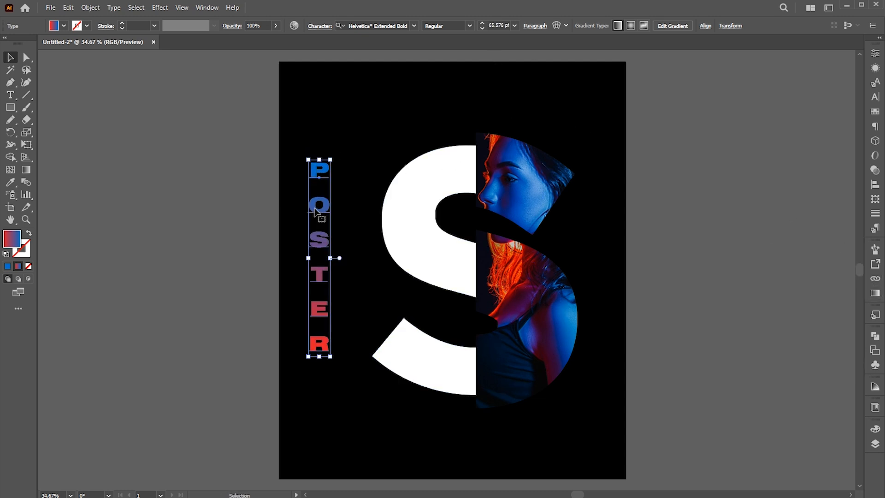
{"action": "left_click", "coordinate": [704, 26]}
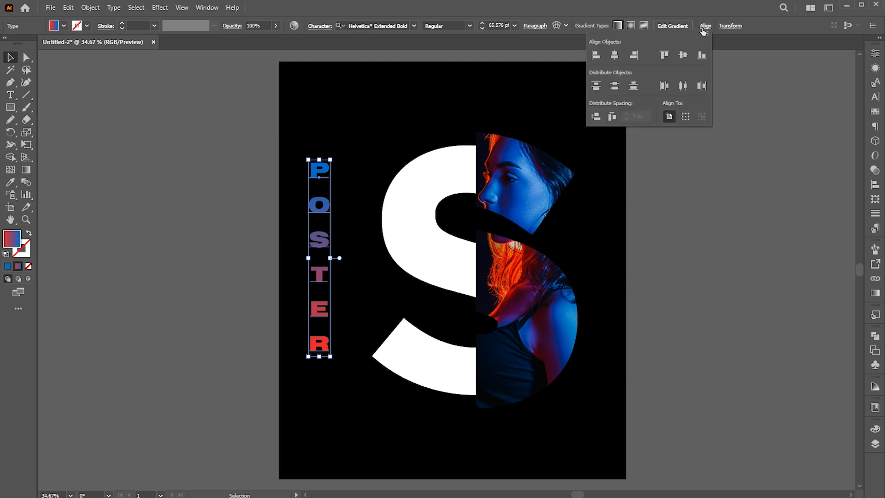
{"action": "left_click", "coordinate": [683, 56]}
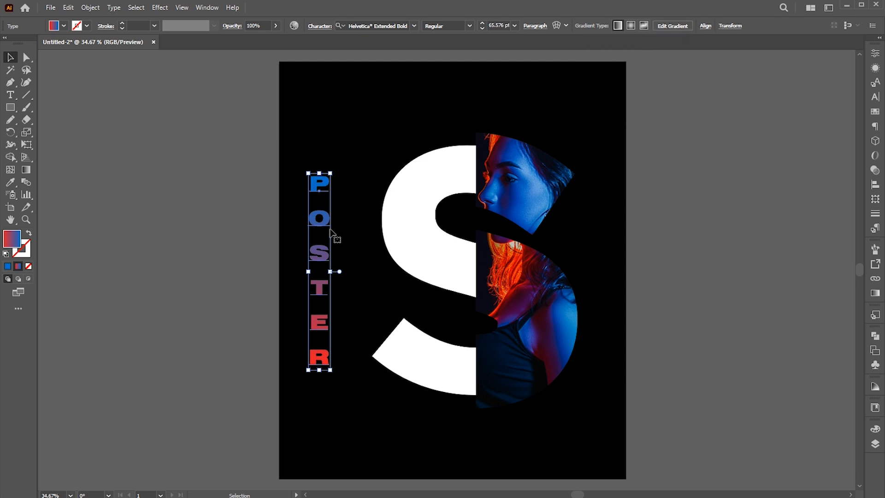
Scale the POSTER text down to about 56 pt and set its leading to 111 pt.
{"action": "left_click_drag", "start_coordinate": [329, 177], "coordinate": [329, 187]}
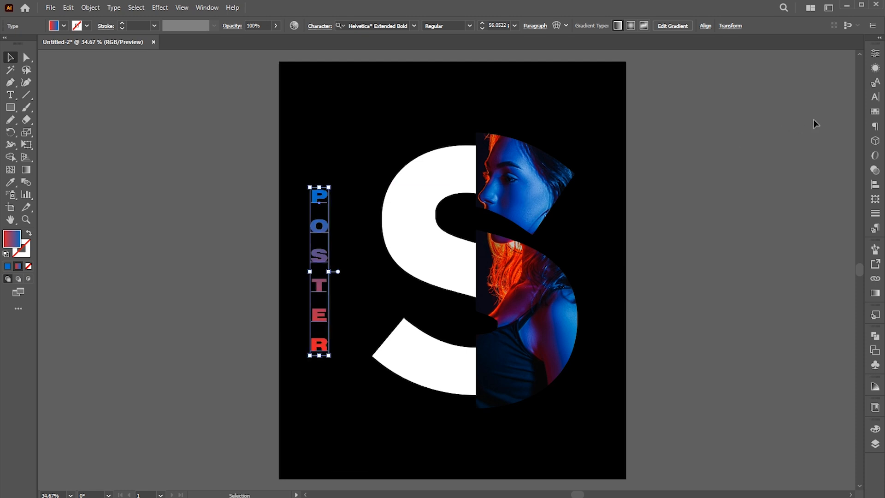
{"action": "left_click", "coordinate": [873, 99]}
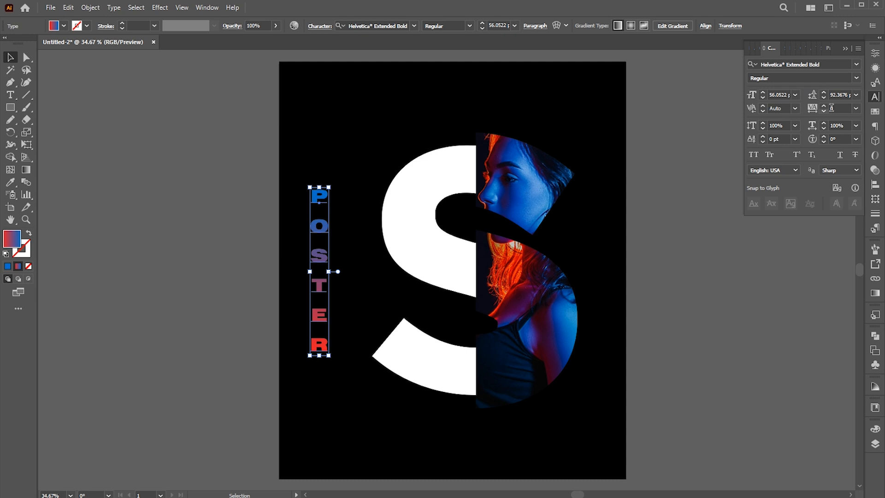
{"action": "scroll", "coordinate": [834, 97], "scroll_direction": "up", "scroll_amount": 15}
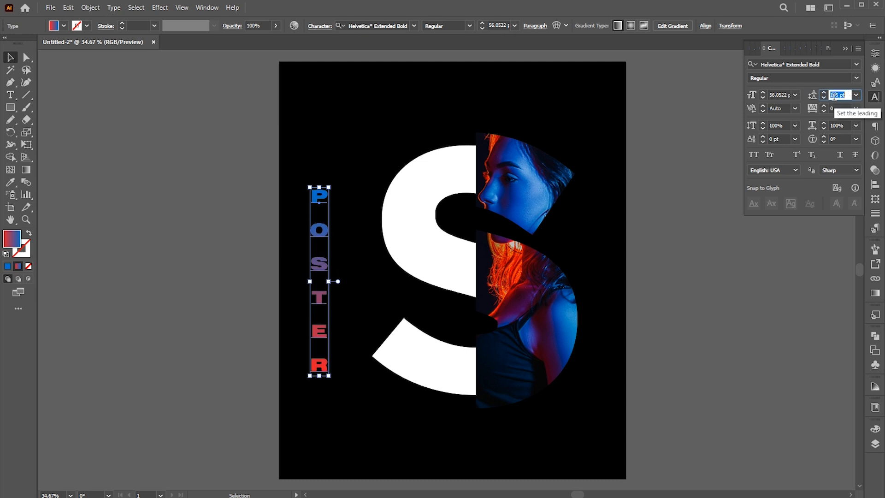
{"action": "scroll", "coordinate": [833, 96], "scroll_direction": "up", "scroll_amount": 1}
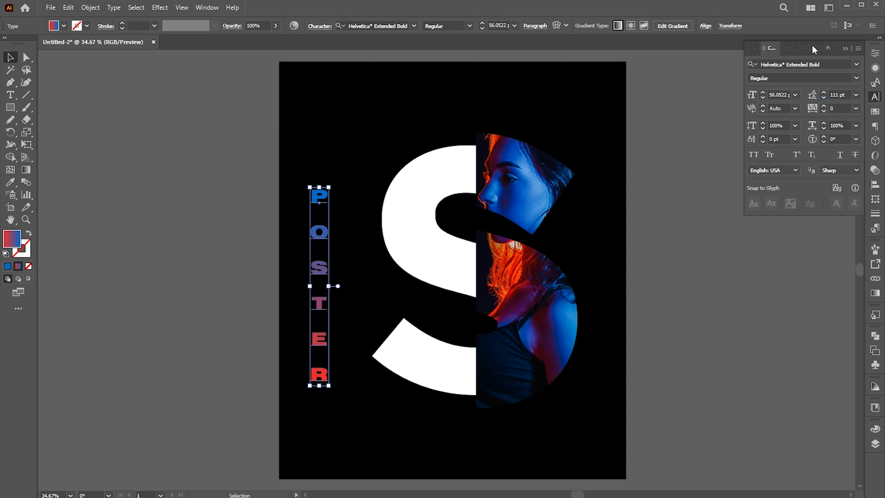
{"action": "left_click", "coordinate": [844, 48]}
Align the respaced POSTER text to the vertical centre of the artboard again and deselect it.
{"action": "left_click", "coordinate": [705, 26]}
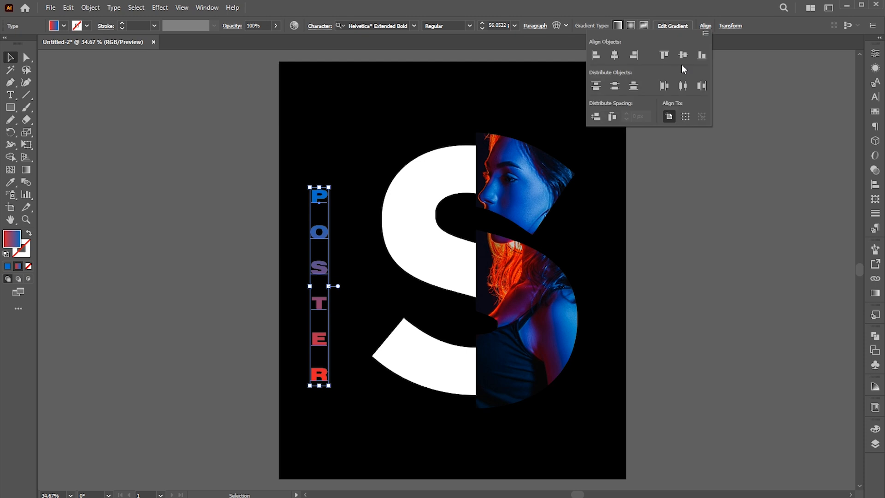
{"action": "left_click", "coordinate": [681, 58]}
{"action": "left_click", "coordinate": [707, 230]}
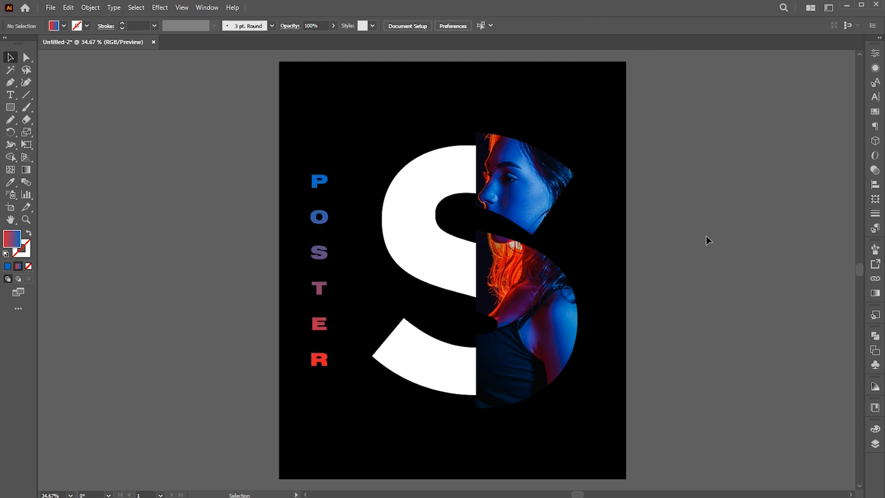
Duplicate the POSTER text, replace the copy's wording with "Design" and place it below the letter R.
{"action": "left_click_drag", "start_coordinate": [323, 254], "coordinate": [349, 384]}
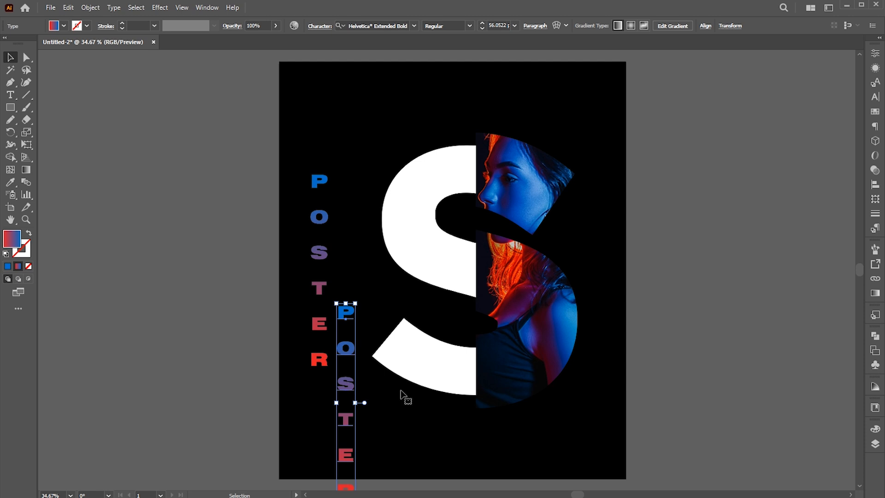
{"action": "key", "text": "t"}
{"action": "key", "text": "ctrl+a"}
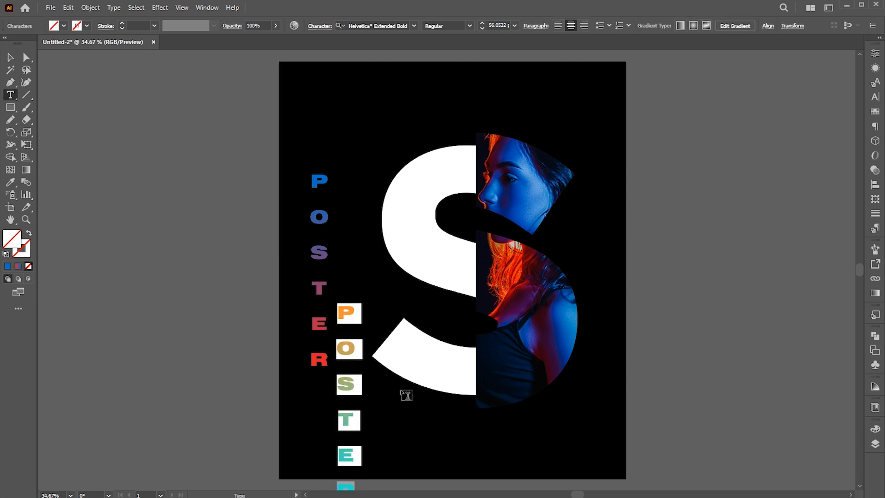
{"action": "type", "text": "Design"}
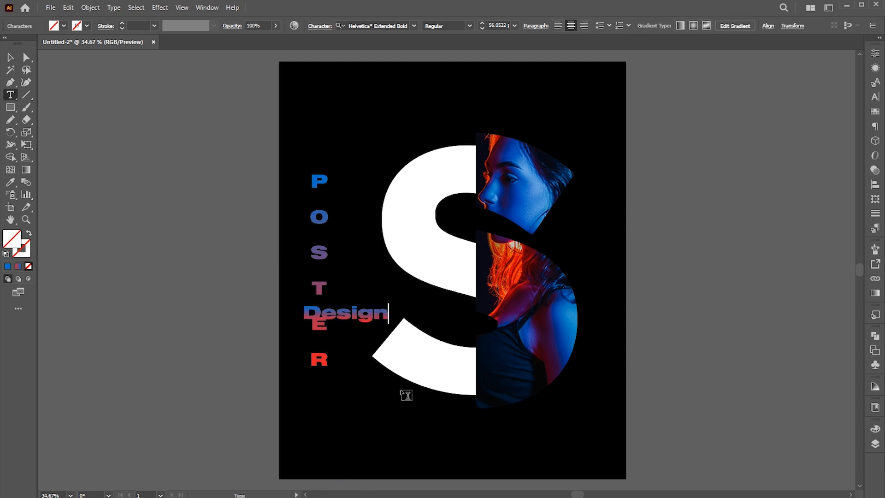
{"action": "left_click", "coordinate": [10, 57]}
{"action": "left_click", "coordinate": [370, 318]}
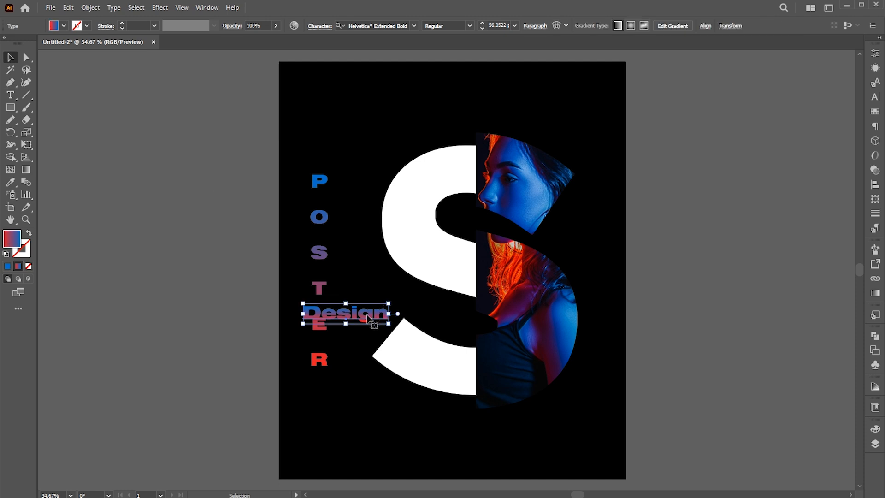
{"action": "left_click_drag", "start_coordinate": [371, 318], "coordinate": [371, 399]}
Make the Design text white like the S and set its font to Autograf PERSONAL USE ONLY.
{"action": "left_click", "coordinate": [10, 182]}
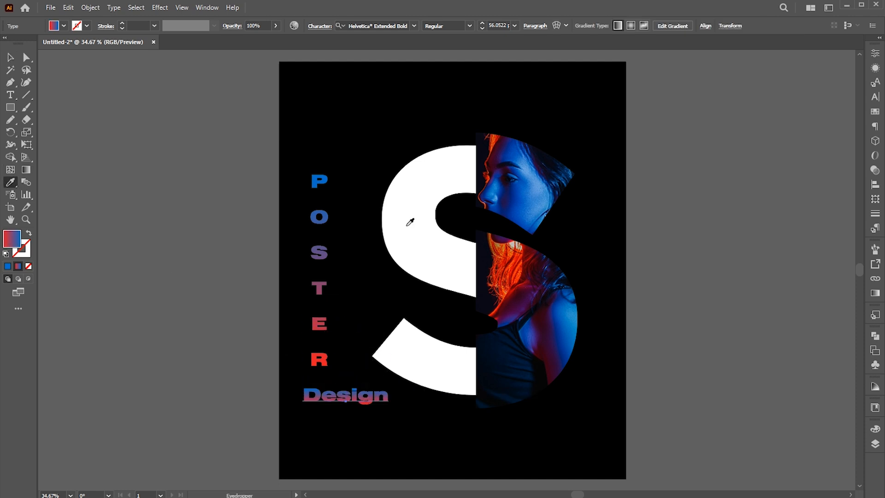
{"action": "left_click", "coordinate": [405, 218]}
{"action": "left_click", "coordinate": [381, 24]}
{"action": "type", "text": "aut"}
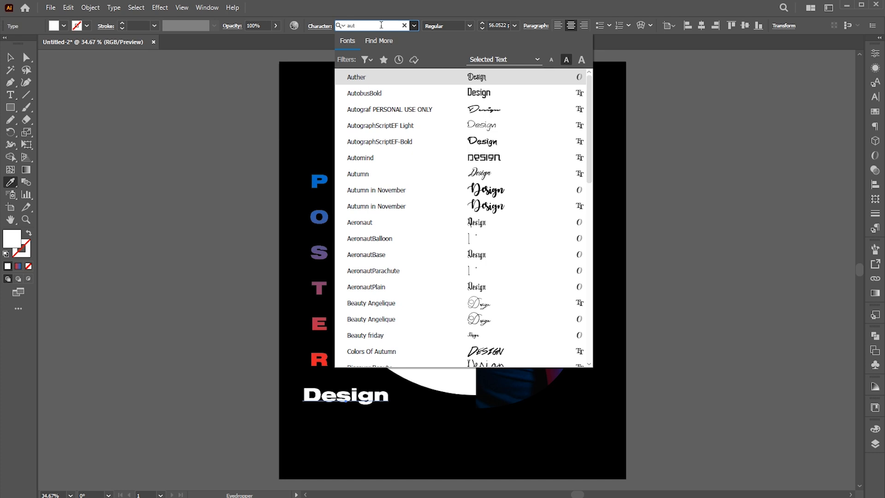
{"action": "left_click", "coordinate": [477, 109]}
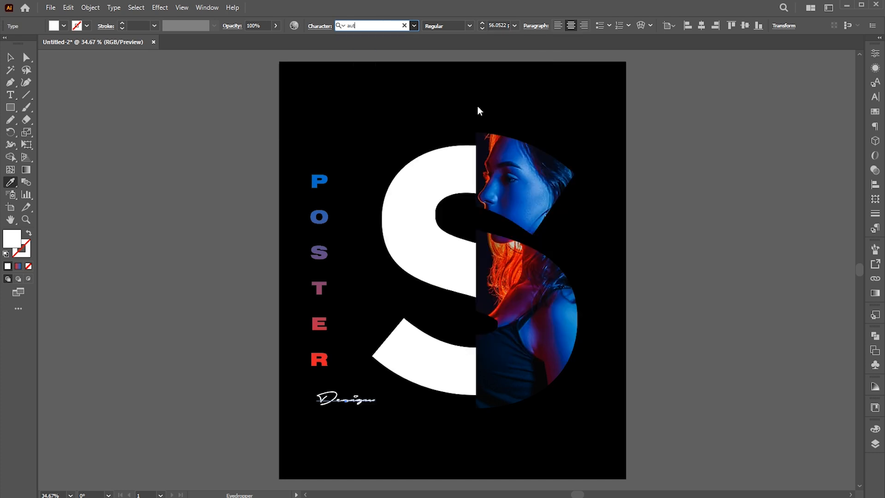
Enlarge the Design signature slightly and position it directly beneath the POSTER column, flush with its left edge.
{"action": "key", "text": "v"}
{"action": "left_click_drag", "start_coordinate": [374, 387], "coordinate": [350, 396]}
{"action": "left_click", "coordinate": [348, 433]}
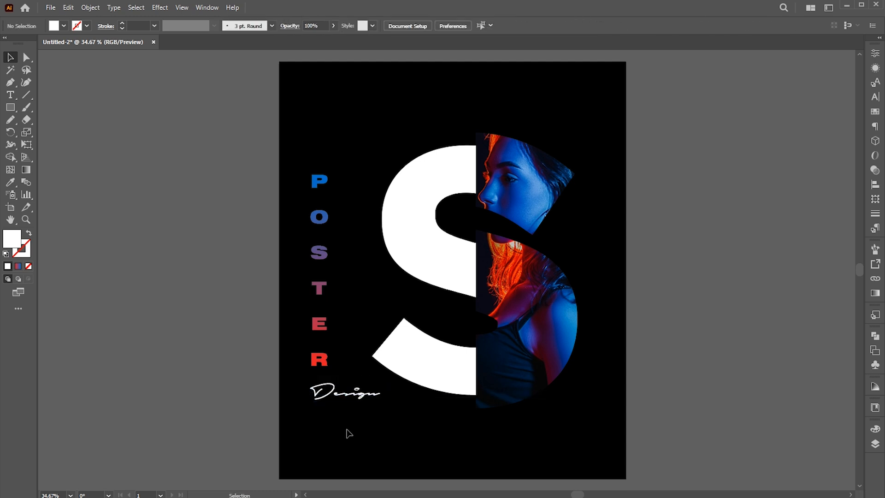
Duplicate the POSTER text, replace the copy's wording with "illustrator" and convert it to uppercase.
{"action": "left_click_drag", "start_coordinate": [321, 295], "coordinate": [346, 222]}
{"action": "key", "text": "t"}
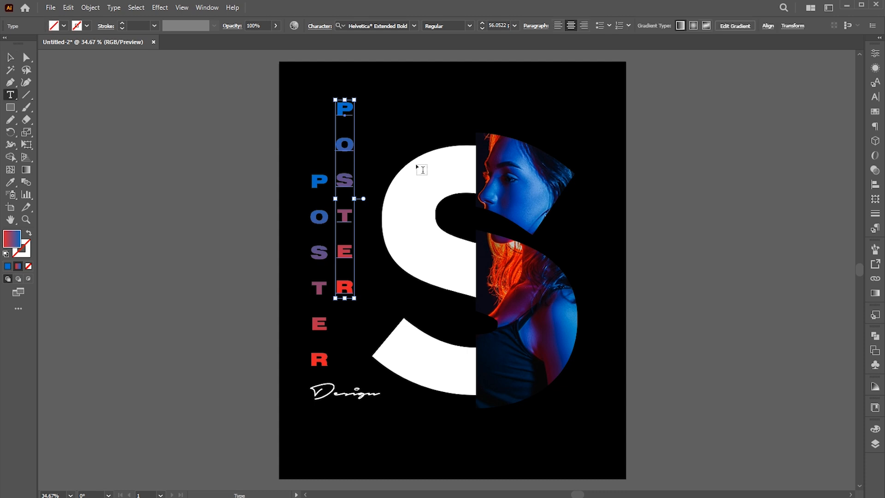
{"action": "key", "text": "ctrl+a"}
{"action": "type", "text": "illustrator"}
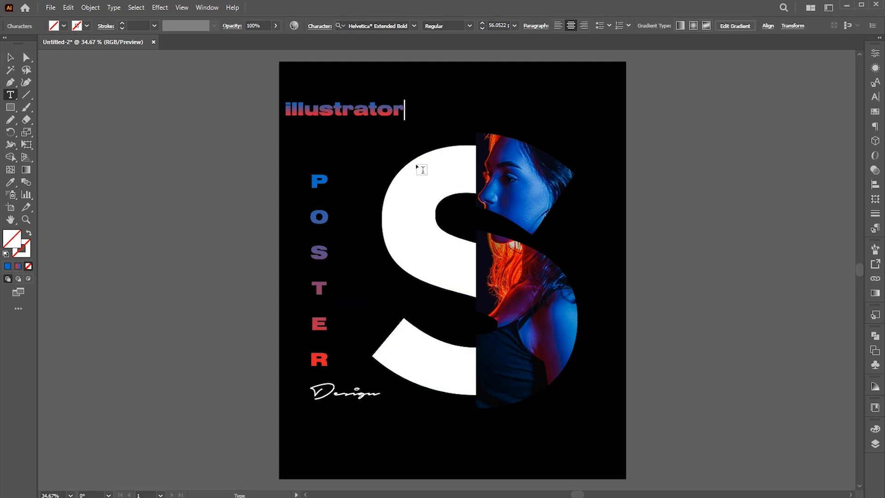
{"action": "left_click", "coordinate": [10, 57]}
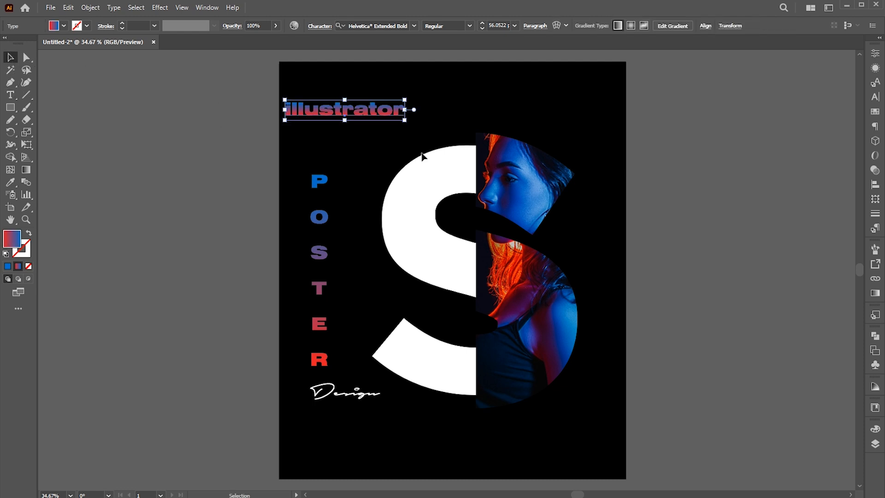
{"action": "left_click", "coordinate": [112, 8]}
{"action": "mouse_move", "coordinate": [164, 171]}
{"action": "left_click", "coordinate": [279, 169]}
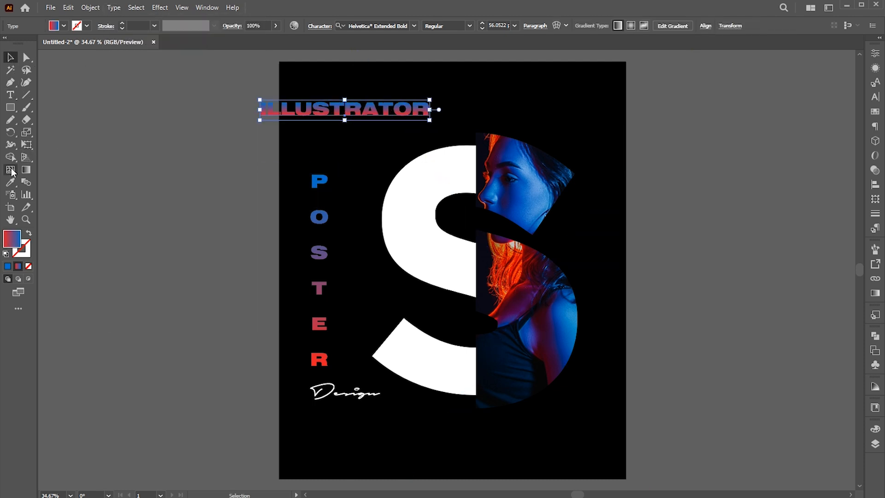
Make the ILLUSTRATOR text white like the S, scale it down to about 45 pt and place it above the S.
{"action": "left_click", "coordinate": [11, 182]}
{"action": "left_click", "coordinate": [436, 180]}
{"action": "key", "text": "v"}
{"action": "left_click_drag", "start_coordinate": [399, 113], "coordinate": [525, 116]}
{"action": "left_click", "coordinate": [618, 145]}
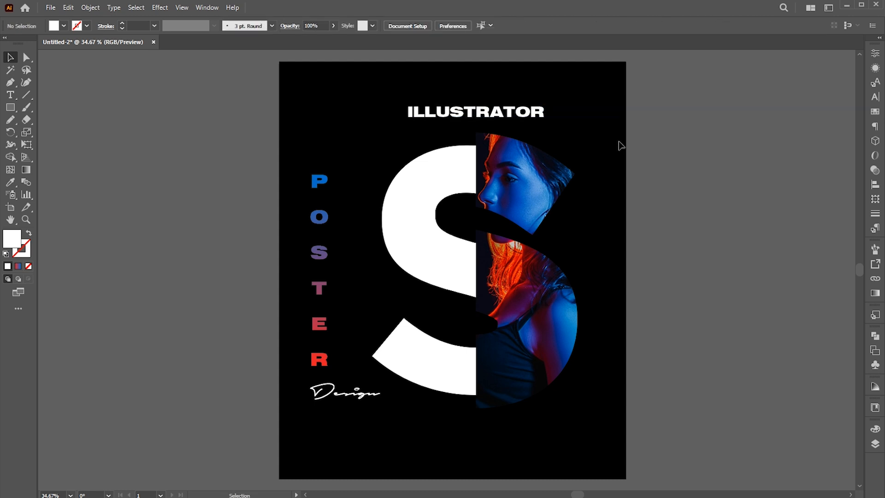
Duplicate the ILLUSTRATOR text below the S, replace the copy's wording with "07 SEPT......." and left-align it.
{"action": "left_click_drag", "start_coordinate": [619, 154], "coordinate": [615, 143]}
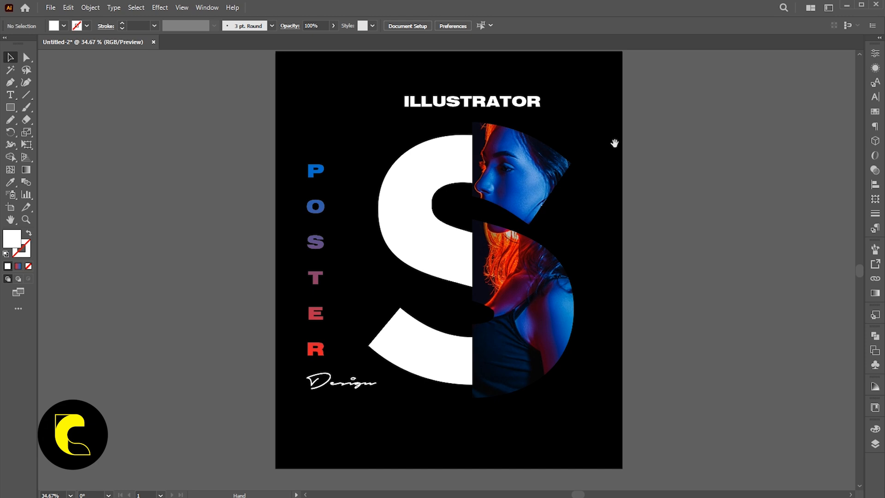
{"action": "left_click_drag", "start_coordinate": [507, 109], "coordinate": [473, 432]}
{"action": "key", "text": "t"}
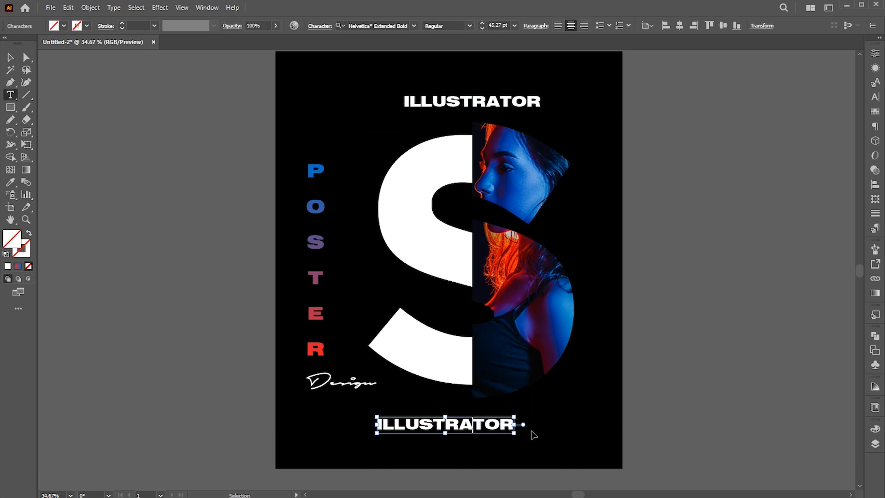
{"action": "key", "text": "ctrl+a"}
{"action": "type", "text": "07"}
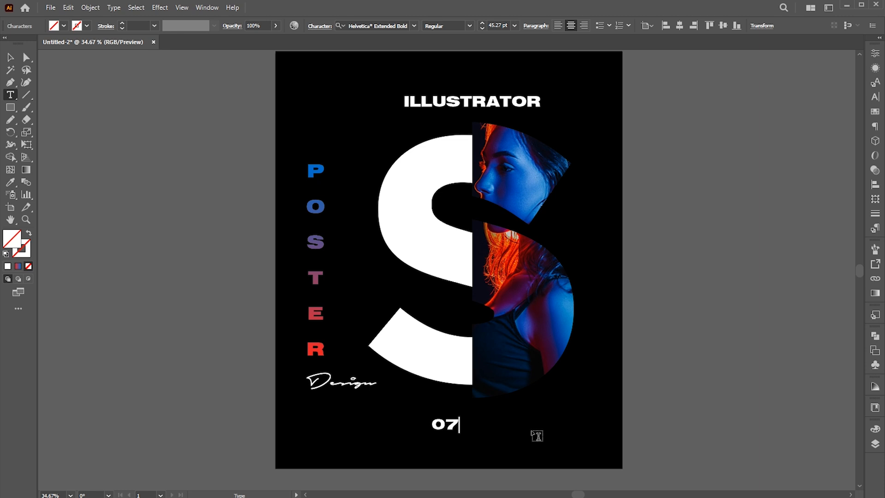
{"action": "type", "text": " SEPT......."}
{"action": "key", "text": "ctrl+a"}
{"action": "left_click", "coordinate": [557, 25]}
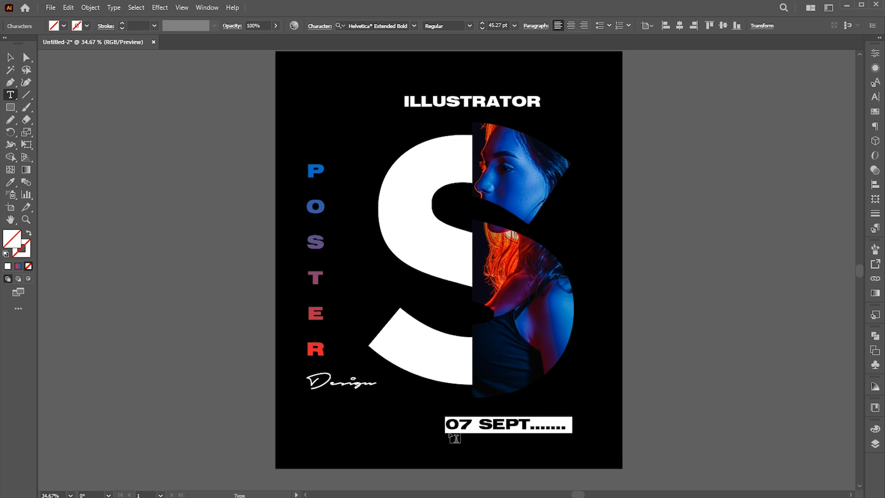
Add a second line reading "COMPLETET GUIDE" under the 07 SEPT line.
{"action": "left_click", "coordinate": [566, 426]}
{"action": "key", "text": "Return"}
{"action": "type", "text": "COMPLETET GUIDE"}
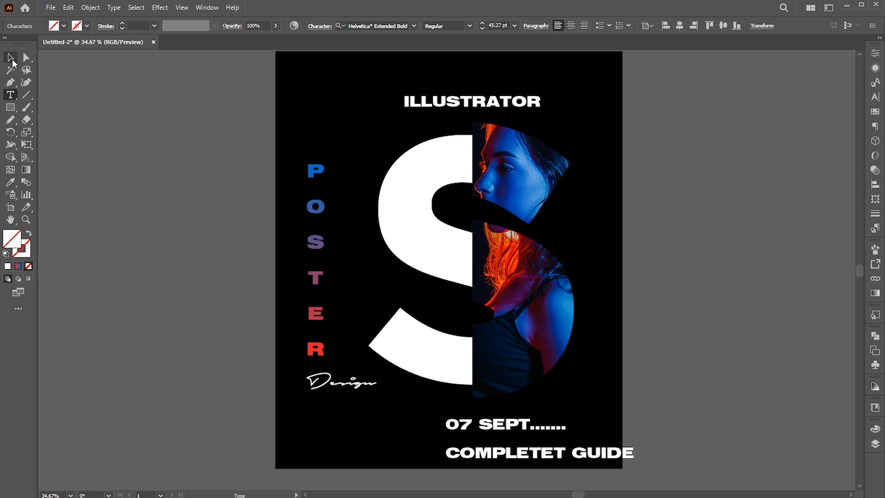
Tighten the two-line date text's leading, scale it down to about 36 pt and move it beneath the white half of the S.
{"action": "left_click", "coordinate": [12, 59]}
{"action": "key", "text": "alt+Up"}
{"action": "key", "text": "alt+Up"}
{"action": "key", "text": "alt+Up"}
{"action": "key", "text": "alt+Up"}
{"action": "key", "text": "alt+Up"}
{"action": "key", "text": "alt+Up"}
{"action": "key", "text": "alt+Up"}
{"action": "key", "text": "alt+Up"}
{"action": "key", "text": "alt+Up"}
{"action": "key", "text": "alt+Up"}
{"action": "key", "text": "alt+Up"}
{"action": "key", "text": "alt+Up"}
{"action": "key", "text": "alt+Up"}
{"action": "key", "text": "alt+Up"}
{"action": "key", "text": "alt+Up"}
{"action": "key", "text": "alt+Up"}
{"action": "key", "text": "alt+Up"}
{"action": "left_click_drag", "start_coordinate": [634, 468], "coordinate": [595, 457]}
{"action": "left_click_drag", "start_coordinate": [494, 429], "coordinate": [425, 431]}
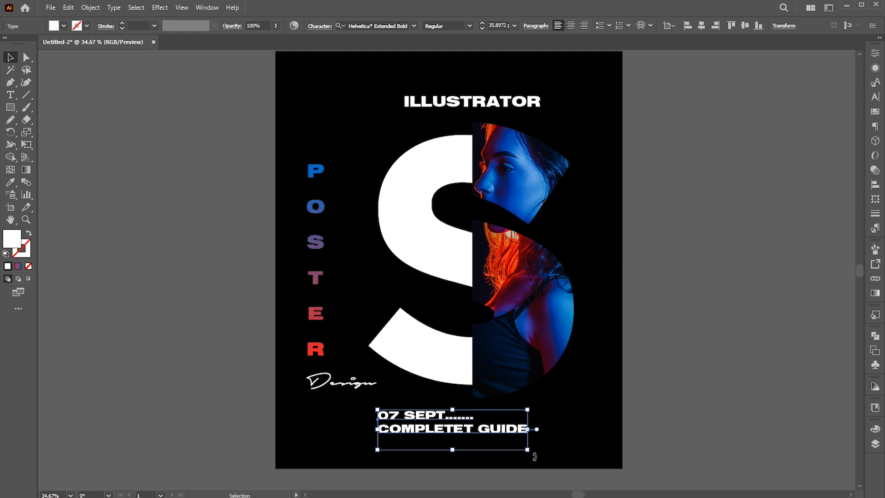
Duplicate the text below COMPLETET GUIDE and replace the copy's wording with "FOR BEGINNERS".
{"action": "left_click_drag", "start_coordinate": [456, 433], "coordinate": [456, 462]}
{"action": "double_click", "coordinate": [457, 460]}
{"action": "key", "text": "ctrl+a"}
{"action": "type", "text": "FOR BEGINNERS"}
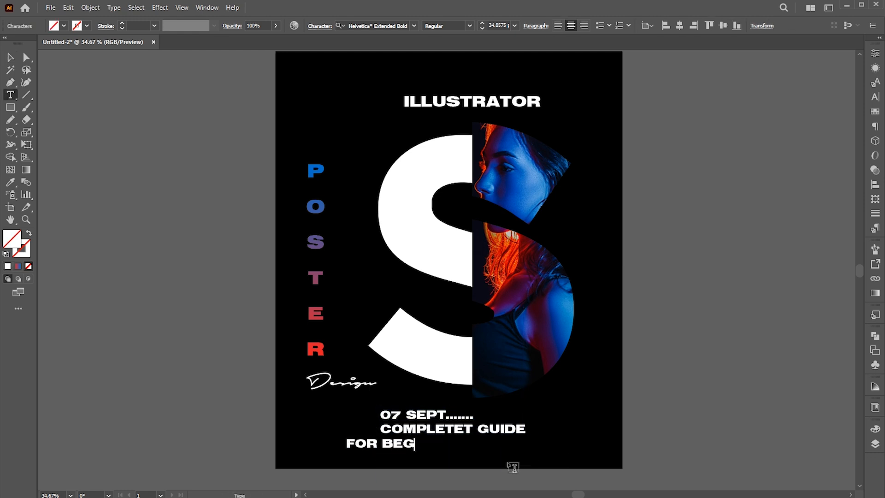
Change the font of the FOR BEGINNERS text to Gotham Medium.
{"action": "left_click", "coordinate": [11, 57]}
{"action": "left_click", "coordinate": [374, 25]}
{"action": "type", "text": "GOTHAM"}
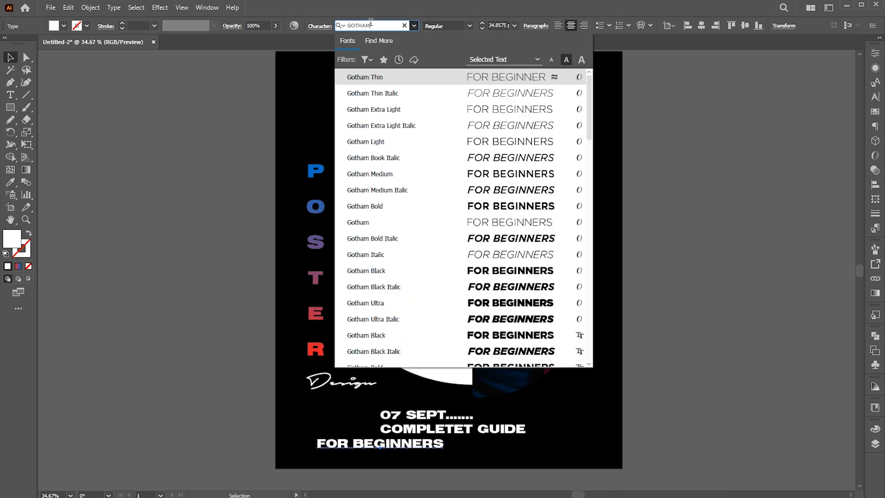
{"action": "left_click", "coordinate": [492, 174]}
Widen the letter tracking of the FOR BEGINNERS text considerably.
{"action": "double_click", "coordinate": [422, 444]}
{"action": "left_click_drag", "start_coordinate": [422, 444], "coordinate": [261, 444]}
{"action": "key", "text": "alt+Right"}
{"action": "key", "text": "alt+Right"}
{"action": "key", "text": "alt+Right"}
{"action": "key", "text": "alt+Right"}
{"action": "key", "text": "alt+Right"}
{"action": "key", "text": "alt+Right"}
{"action": "key", "text": "alt+Right"}
{"action": "key", "text": "alt+Right"}
{"action": "key", "text": "alt+Right"}
{"action": "key", "text": "alt+Right"}
{"action": "key", "text": "alt+Right"}
{"action": "key", "text": "alt+Right"}
{"action": "key", "text": "alt+Right"}
{"action": "key", "text": "alt+Right"}
{"action": "key", "text": "alt+Right"}
{"action": "key", "text": "alt+Right"}
{"action": "key", "text": "alt+Right"}
{"action": "key", "text": "alt+Right"}
{"action": "key", "text": "alt+Right"}
{"action": "key", "text": "alt+Right"}
{"action": "key", "text": "alt+Right"}
{"action": "key", "text": "alt+Right"}
{"action": "key", "text": "alt+Right"}
{"action": "key", "text": "alt+Right"}
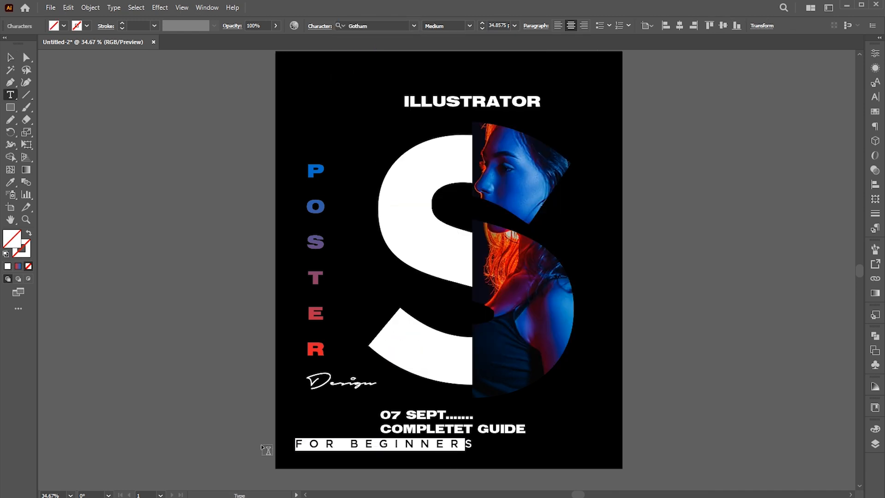
Scale the FOR BEGINNERS text down to about 14 pt and place it beneath COMPLETET GUIDE, flush with its left edge.
{"action": "left_click", "coordinate": [11, 58]}
{"action": "left_click_drag", "start_coordinate": [473, 437], "coordinate": [443, 441]}
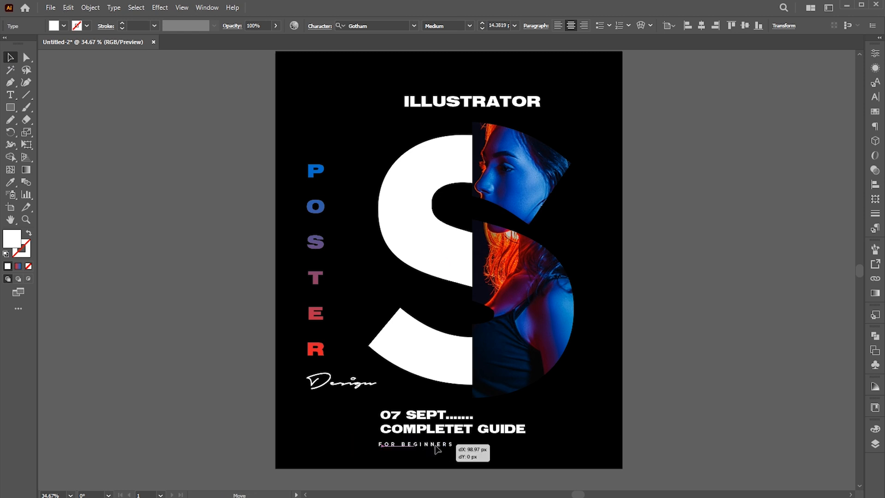
{"action": "left_click_drag", "start_coordinate": [601, 431], "coordinate": [584, 424]}
{"action": "mouse_move", "coordinate": [467, 457]}
{"action": "left_mouse_down"}
{"action": "mouse_move", "coordinate": [405, 407]}
{"action": "mouse_move", "coordinate": [408, 419]}
{"action": "left_mouse_up"}
{"action": "key", "text": "m"}
{"action": "left_click_drag", "start_coordinate": [363, 442], "coordinate": [596, 471]}
{"action": "key", "text": "Delete"}
Add a Gotham Medium placeholder text frame beneath FOR BEGINNERS, sample white for it and reduce the text to 12 pt.
{"action": "key", "text": "t"}
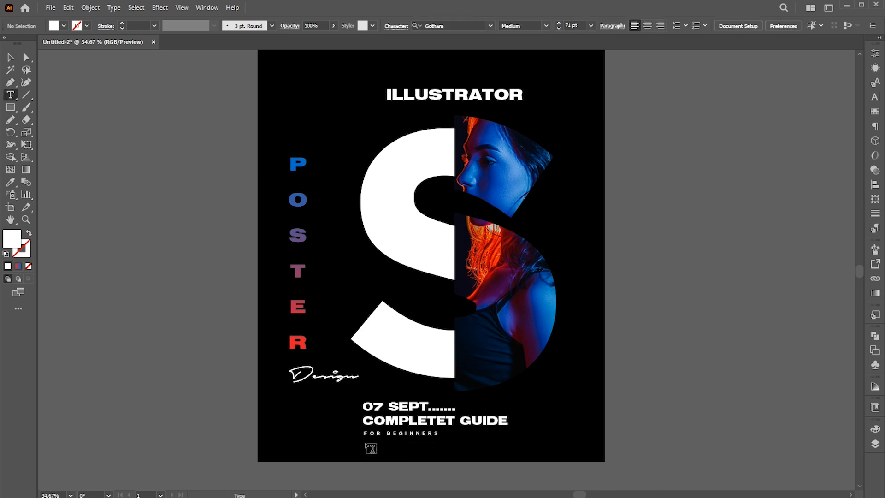
{"action": "left_click_drag", "start_coordinate": [364, 443], "coordinate": [608, 474]}
{"action": "scroll", "coordinate": [497, 25], "scroll_direction": "down", "scroll_amount": 20}
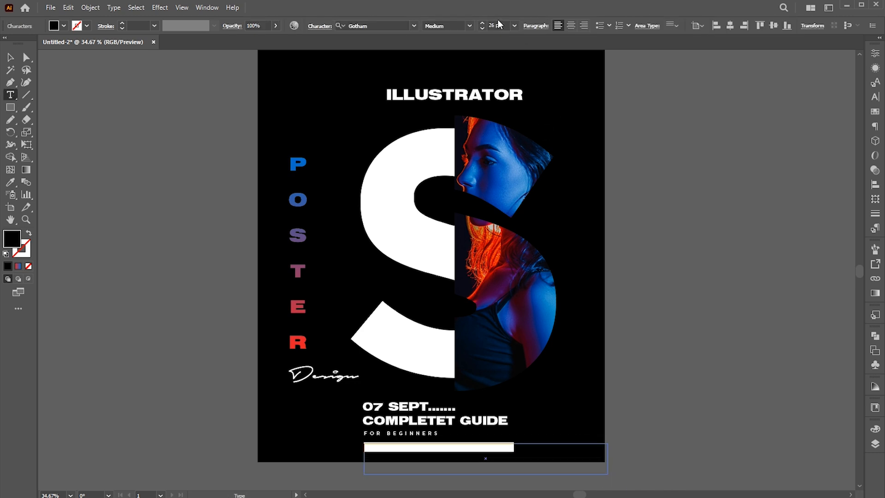
{"action": "left_click", "coordinate": [573, 448]}
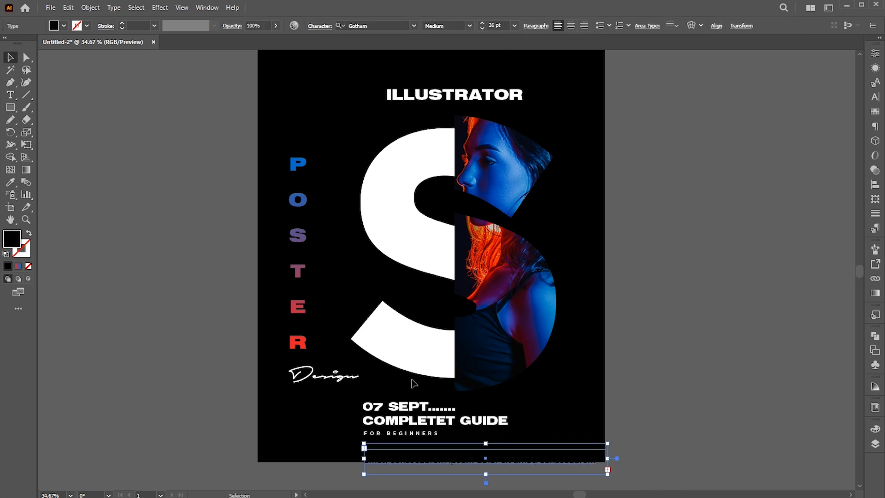
{"action": "key", "text": "i"}
{"action": "left_click", "coordinate": [409, 353]}
{"action": "key", "text": "v"}
{"action": "scroll", "coordinate": [495, 23], "scroll_direction": "down", "scroll_amount": 14}
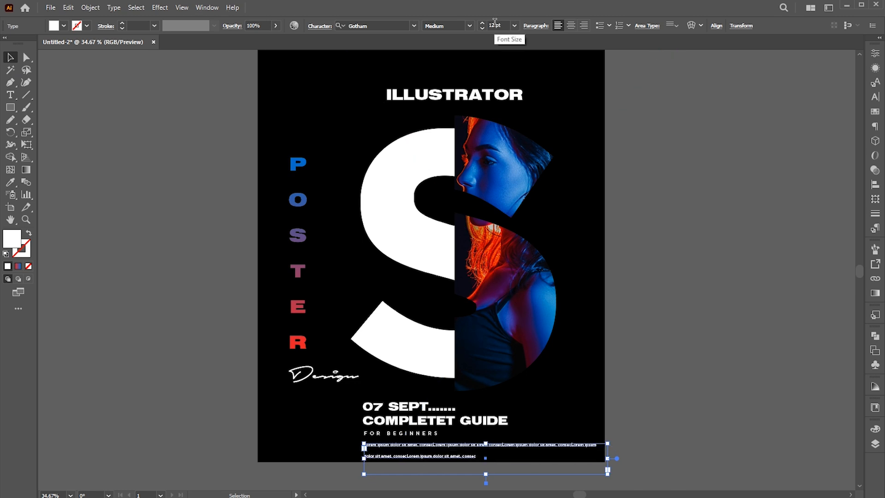
Narrow the placeholder paragraph's frame, set its text to 10 pt and shorten the frame to fit two lines.
{"action": "left_click_drag", "start_coordinate": [607, 458], "coordinate": [550, 458]}
{"action": "scroll", "coordinate": [490, 25], "scroll_direction": "down", "scroll_amount": 2}
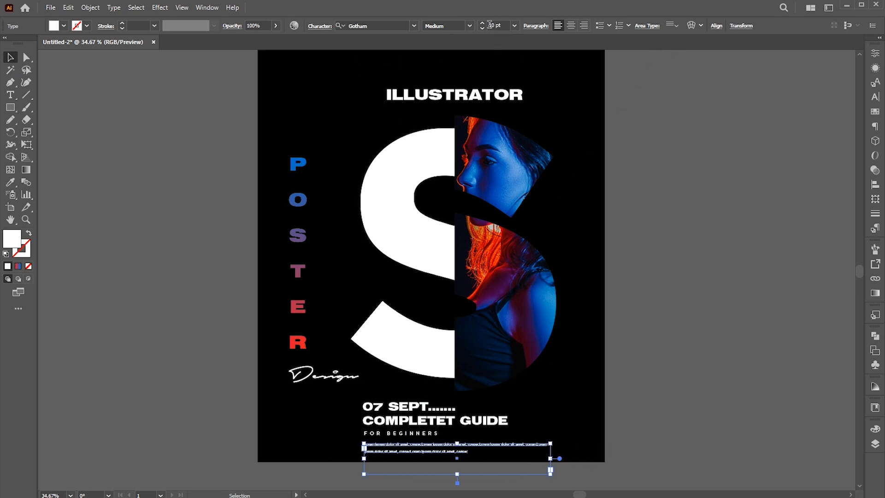
{"action": "left_click_drag", "start_coordinate": [457, 474], "coordinate": [449, 448]}
{"action": "left_click", "coordinate": [673, 414]}
Scale the whole event text block down slightly.
{"action": "left_click", "coordinate": [483, 441]}
{"action": "left_click_drag", "start_coordinate": [550, 455], "coordinate": [537, 451]}
{"action": "left_click", "coordinate": [590, 448]}
Colour only the 07 in the date line bright red.
{"action": "left_click", "coordinate": [379, 406]}
{"action": "double_click", "coordinate": [382, 406]}
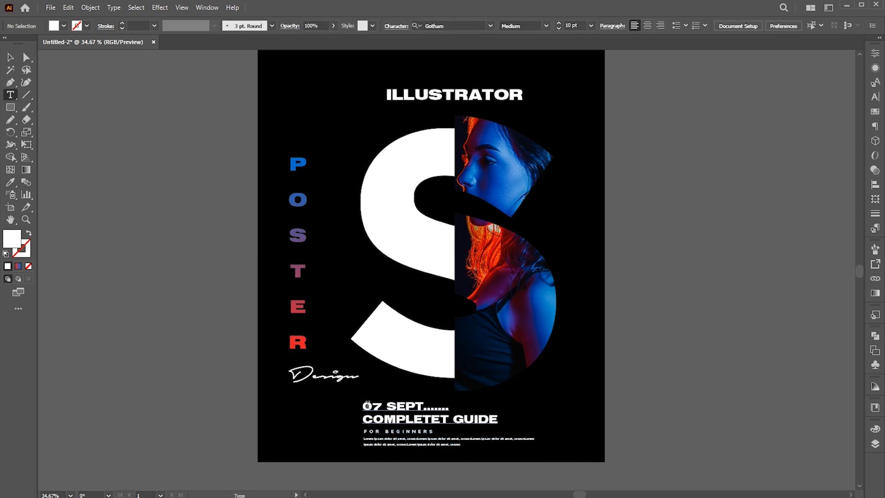
{"action": "double_click", "coordinate": [368, 405]}
{"action": "double_click", "coordinate": [12, 238]}
{"action": "left_click", "coordinate": [740, 90]}
{"action": "left_click", "coordinate": [718, 92]}
{"action": "left_click", "coordinate": [838, 93]}
{"action": "double_click", "coordinate": [12, 239]}
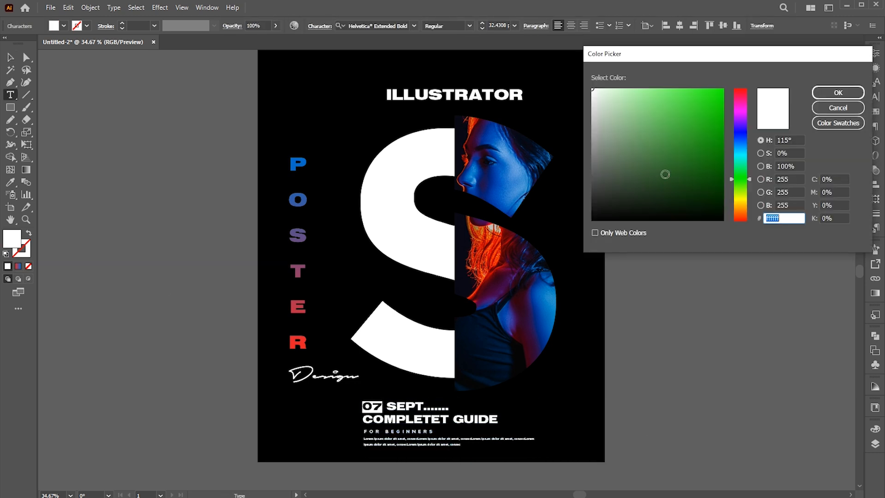
{"action": "left_click", "coordinate": [739, 89]}
{"action": "left_click", "coordinate": [722, 92]}
{"action": "left_click", "coordinate": [825, 96]}
{"action": "left_click", "coordinate": [12, 58]}
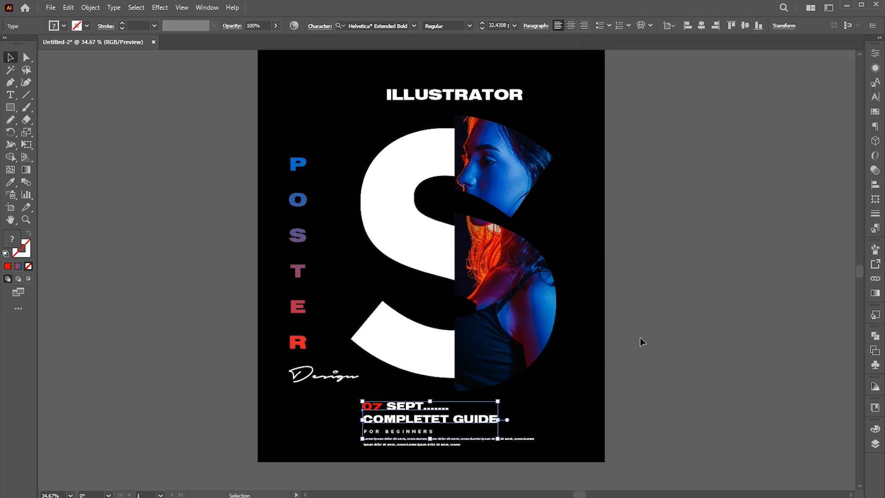
{"action": "left_click", "coordinate": [640, 342]}
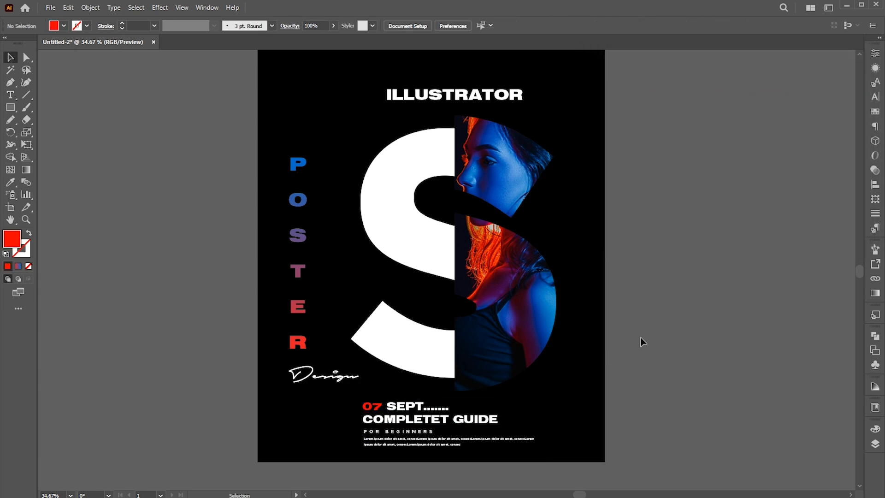
Place the row of social media icons beneath the Design signature and recolour it white.
{"action": "left_click_drag", "start_coordinate": [640, 341], "coordinate": [638, 271]}
{"action": "left_click_drag", "start_coordinate": [441, 443], "coordinate": [338, 369]}
{"action": "key", "text": "o"}
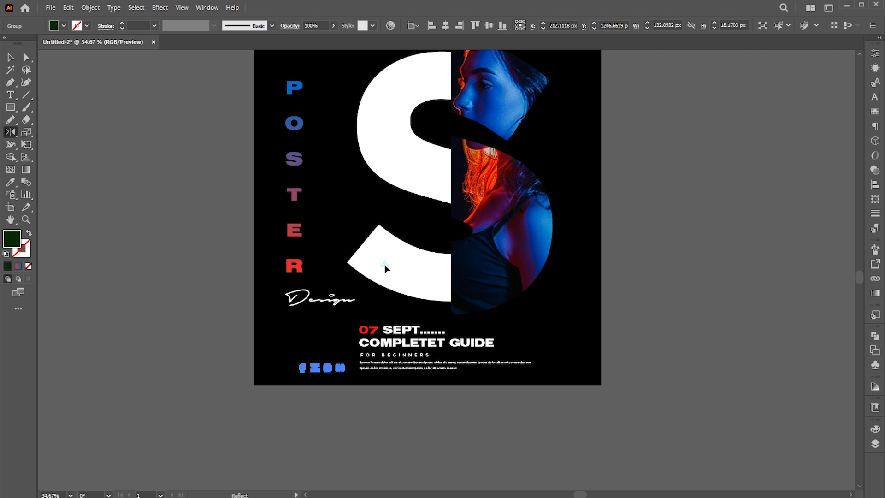
{"action": "key", "text": "i"}
{"action": "left_click", "coordinate": [391, 268]}
Resize the social icon row to about 155 px wide and line it up under the signature, level with the placeholder paragraph.
{"action": "key", "text": "z"}
{"action": "left_click_drag", "start_coordinate": [289, 388], "coordinate": [425, 372]}
{"action": "left_click_drag", "start_coordinate": [344, 311], "coordinate": [413, 294]}
{"action": "key", "text": "v"}
{"action": "key", "text": "space"}
{"action": "key", "text": "space"}
{"action": "left_click_drag", "start_coordinate": [413, 295], "coordinate": [386, 395]}
{"action": "left_click_drag", "start_coordinate": [397, 355], "coordinate": [426, 348]}
{"action": "key", "text": "ctrl+space"}
{"action": "left_click_drag", "start_coordinate": [478, 335], "coordinate": [355, 340]}
{"action": "key", "text": "space"}
{"action": "left_click_drag", "start_coordinate": [472, 242], "coordinate": [387, 359]}
{"action": "key", "text": "ctrl+space"}
{"action": "left_click_drag", "start_coordinate": [399, 359], "coordinate": [358, 333]}
{"action": "key", "text": "space"}
{"action": "left_click_drag", "start_coordinate": [428, 332], "coordinate": [397, 365]}
{"action": "left_click", "coordinate": [632, 324]}
{"action": "key", "text": "space"}
{"action": "left_click_drag", "start_coordinate": [649, 291], "coordinate": [641, 292]}
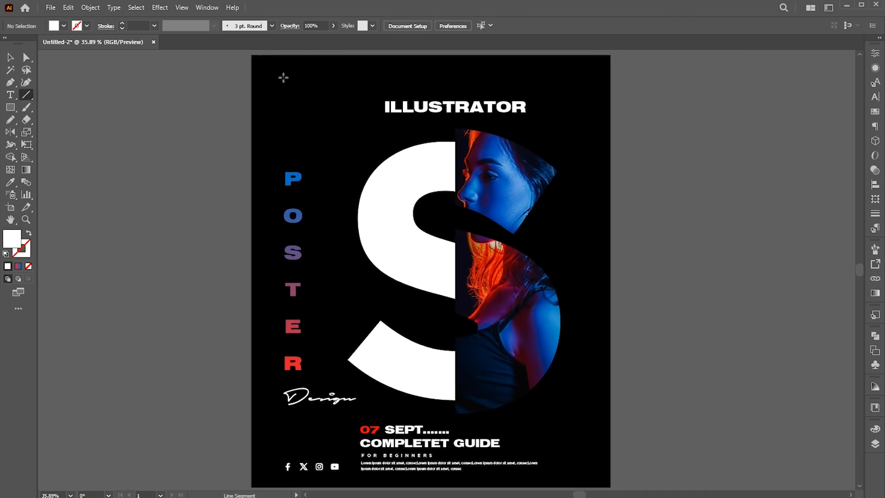
Draw a vertical line from the artboard's top edge down to above the P of POSTER, with a white 1.5 pt stroke.
{"action": "left_click_drag", "start_coordinate": [289, 50], "coordinate": [289, 161]}
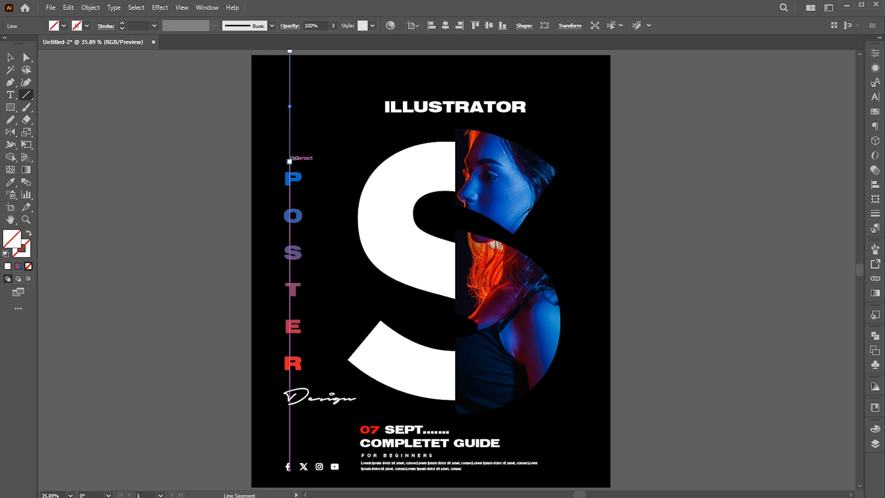
{"action": "left_click", "coordinate": [8, 266]}
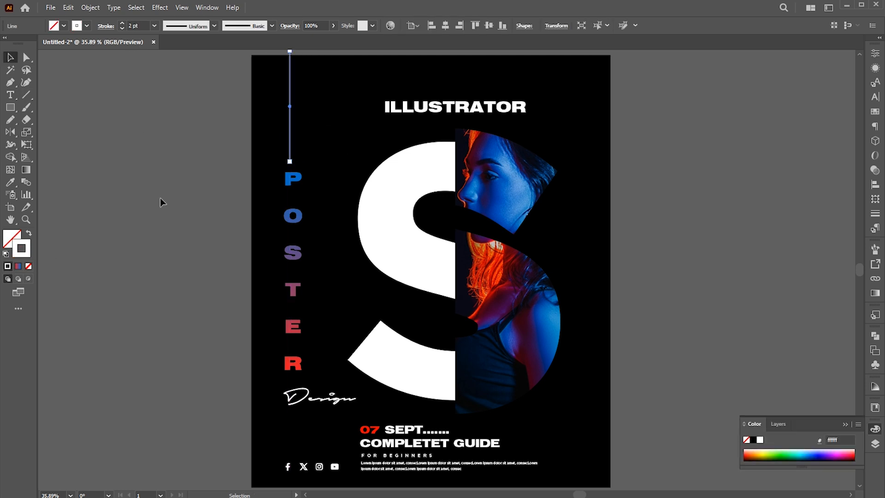
{"action": "scroll", "coordinate": [212, 221], "scroll_direction": "down", "scroll_amount": 1}
{"action": "type", "text": "v"}
{"action": "type", "text": "1.5"}
{"action": "key", "text": "Return"}
{"action": "left_click", "coordinate": [114, 220]}
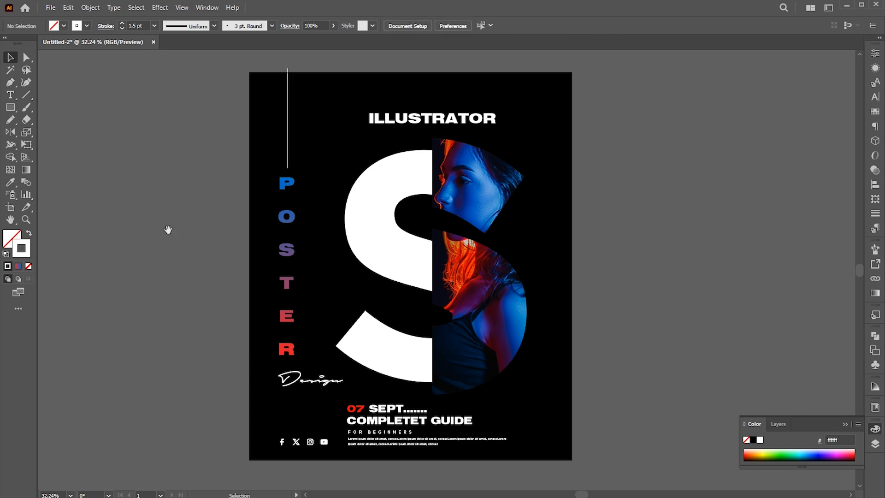
Shorten the vertical line above POSTER to about 305 px, starting at the artboard's top edge and leaving a gap above the P.
{"action": "scroll", "coordinate": [317, 132], "scroll_direction": "left", "scroll_amount": 1}
{"action": "left_click", "coordinate": [296, 129]}
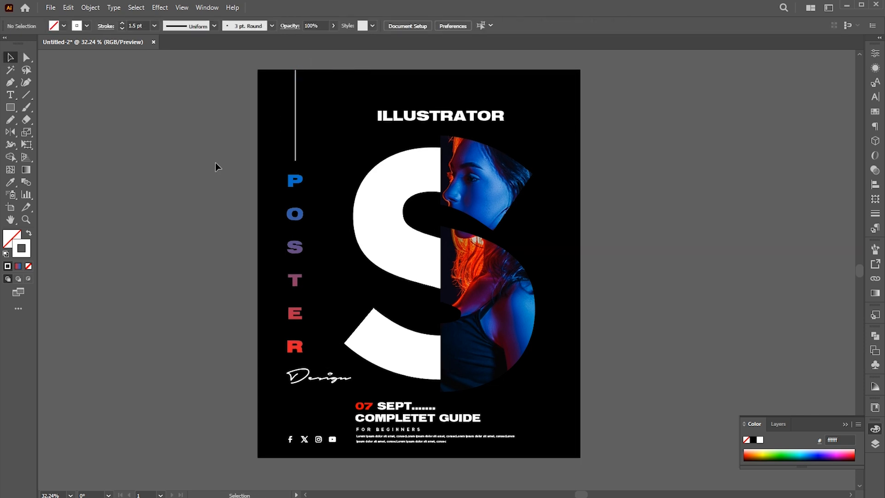
{"action": "left_click", "coordinate": [199, 160]}
Duplicate the vertical line straight down to just below the Design signature.
{"action": "scroll", "coordinate": [313, 99], "scroll_direction": "down", "scroll_amount": 1}
{"action": "left_click_drag", "start_coordinate": [291, 96], "coordinate": [276, 402]}
{"action": "scroll", "coordinate": [290, 389], "scroll_direction": "down", "scroll_amount": 2}
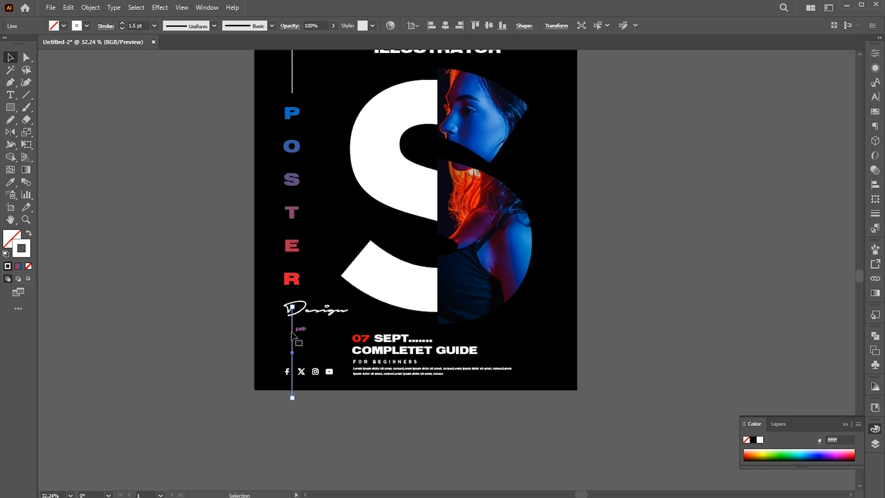
{"action": "left_click_drag", "start_coordinate": [295, 335], "coordinate": [295, 346]}
Trim both ends of the lower line so it fits between the Design signature and the social icons with gaps.
{"action": "key", "text": "a"}
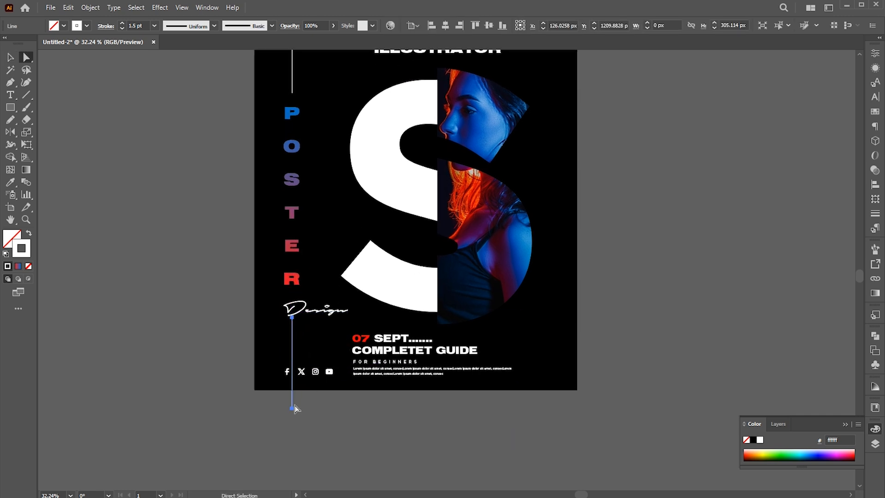
{"action": "left_click_drag", "start_coordinate": [291, 408], "coordinate": [291, 362]}
{"action": "key", "text": "z"}
{"action": "left_click_drag", "start_coordinate": [289, 348], "coordinate": [429, 353]}
{"action": "left_click_drag", "start_coordinate": [355, 355], "coordinate": [360, 306]}
{"action": "left_click_drag", "start_coordinate": [272, 298], "coordinate": [346, 296]}
{"action": "key", "text": "a"}
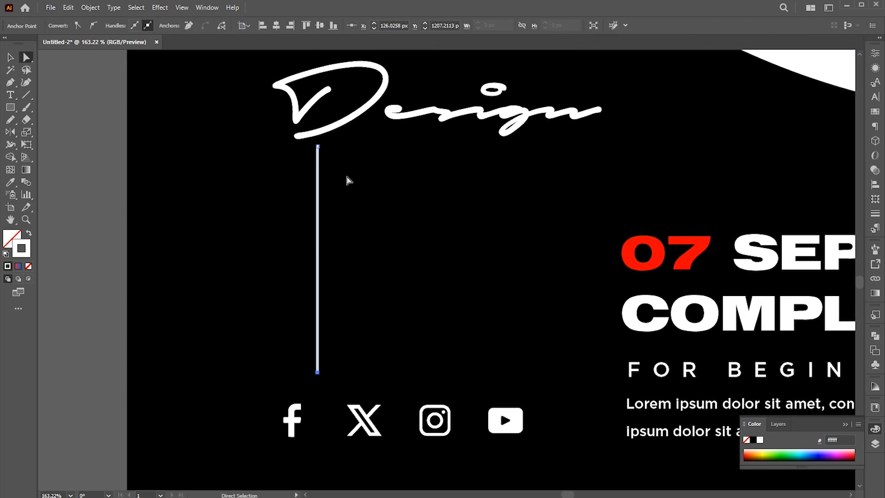
{"action": "left_click_drag", "start_coordinate": [317, 146], "coordinate": [318, 169]}
{"action": "left_click_drag", "start_coordinate": [381, 341], "coordinate": [353, 314]}
Shift the social icon row slightly right so its left edge lines up with the vertical line.
{"action": "key", "text": "v"}
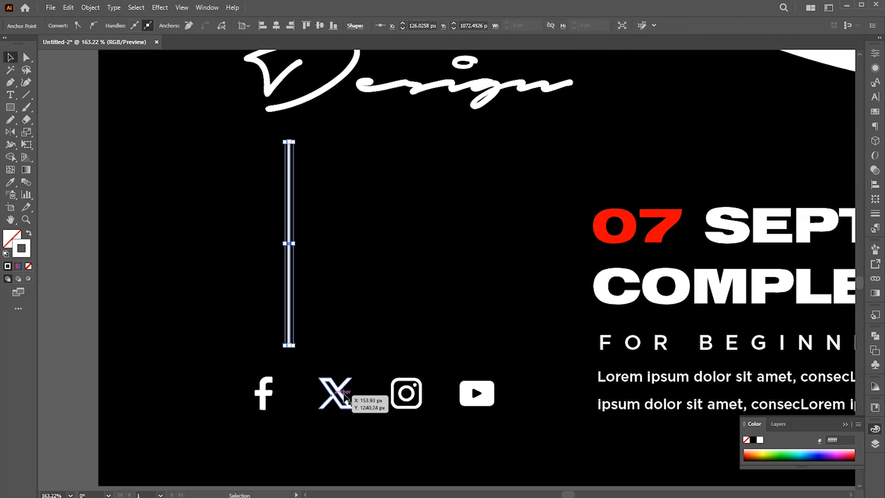
{"action": "left_click", "coordinate": [343, 400]}
{"action": "left_click_drag", "start_coordinate": [343, 400], "coordinate": [401, 390]}
{"action": "left_click_drag", "start_coordinate": [282, 409], "coordinate": [287, 409]}
{"action": "left_click_drag", "start_coordinate": [322, 340], "coordinate": [106, 322]}
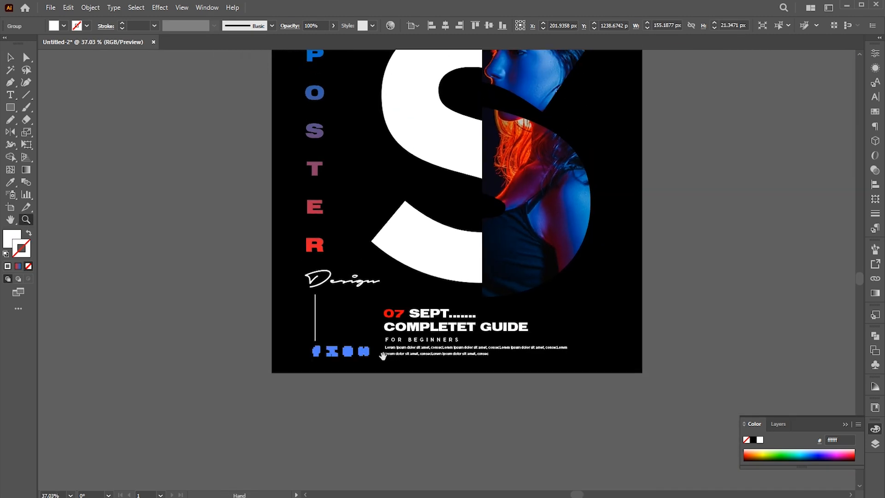
Move the event text block, including FOR BEGINNERS and the placeholder paragraph, slightly to the right.
{"action": "left_click_drag", "start_coordinate": [383, 355], "coordinate": [345, 363]}
{"action": "left_click_drag", "start_coordinate": [382, 318], "coordinate": [405, 322]}
{"action": "left_click", "coordinate": [399, 331]}
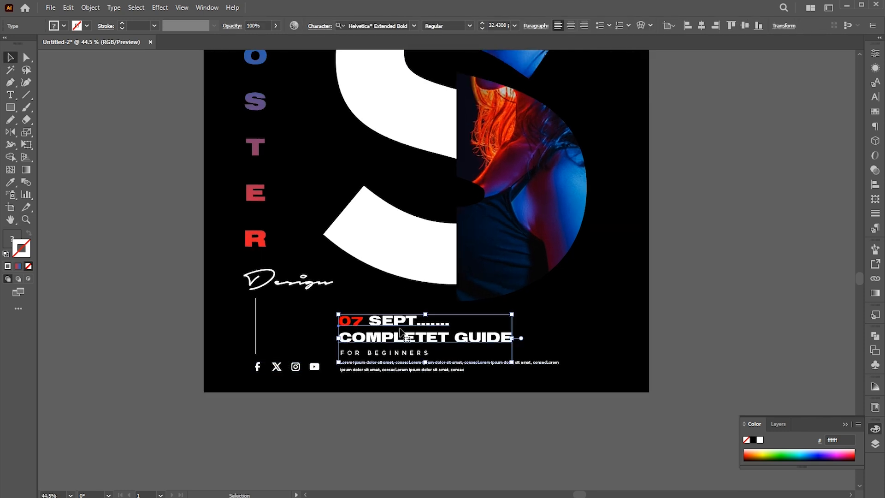
{"action": "left_click", "coordinate": [393, 357], "text": "shift"}
{"action": "left_click_drag", "start_coordinate": [393, 358], "coordinate": [402, 341]}
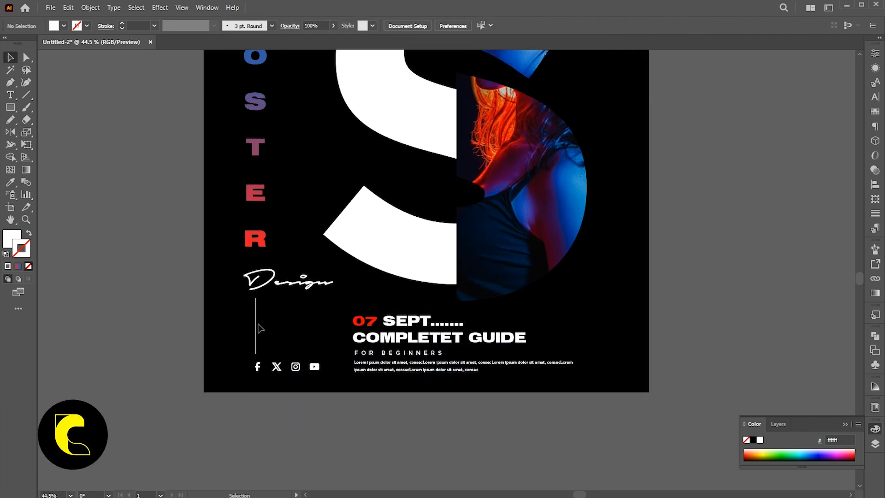
Duplicate the lower vertical line and place the copy as a divider between the social icons and the event text.
{"action": "left_click_drag", "start_coordinate": [258, 328], "coordinate": [316, 323]}
{"action": "scroll", "coordinate": [344, 341], "scroll_direction": "up", "scroll_amount": 6}
{"action": "key", "text": "ctrl+space"}
{"action": "left_click_drag", "start_coordinate": [317, 323], "coordinate": [307, 386]}
{"action": "left_click", "coordinate": [610, 306]}
{"action": "key", "text": "ctrl+space"}
{"action": "key", "text": "space"}
{"action": "left_click_drag", "start_coordinate": [525, 211], "coordinate": [540, 221]}
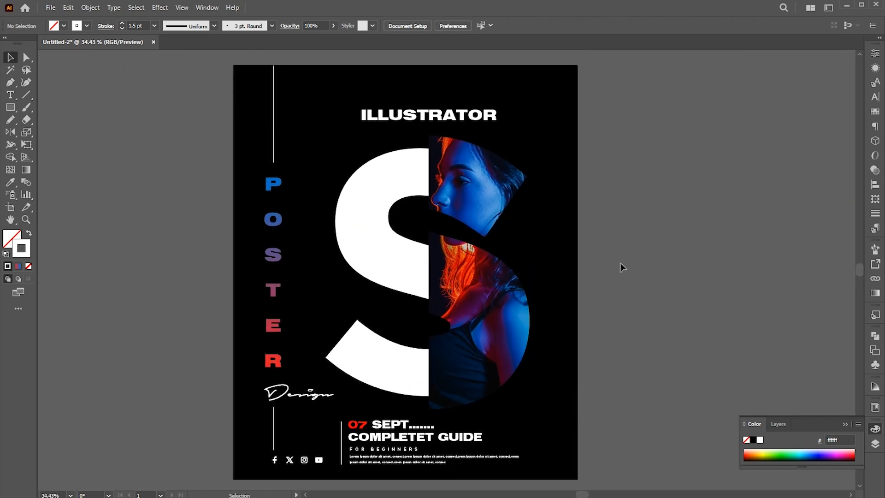
Widen the letter tracking of the ILLUSTRATOR title slightly.
{"action": "left_click", "coordinate": [472, 121]}
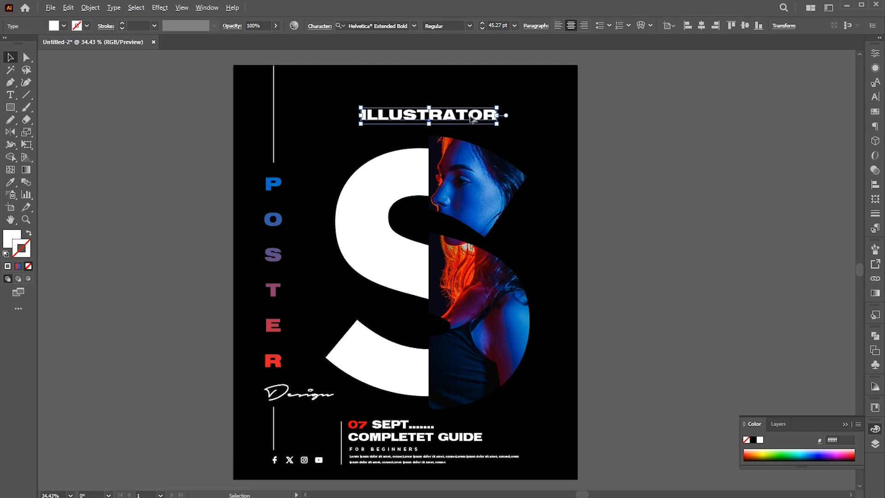
{"action": "key", "text": "alt+Right"}
{"action": "key", "text": "alt+Right"}
Make a large ILLUSTRATOR copy of about 108 pt across the artboard's top edge, with no fill and a 1 pt white outline.
{"action": "mouse_move", "coordinate": [507, 113]}
{"action": "left_mouse_down"}
{"action": "mouse_move", "coordinate": [458, 127]}
{"action": "mouse_move", "coordinate": [357, 79]}
{"action": "mouse_move", "coordinate": [550, 109]}
{"action": "mouse_move", "coordinate": [585, 109]}
{"action": "mouse_move", "coordinate": [581, 95]}
{"action": "mouse_move", "coordinate": [544, 82]}
{"action": "mouse_move", "coordinate": [585, 107]}
{"action": "mouse_move", "coordinate": [566, 88]}
{"action": "mouse_move", "coordinate": [585, 97]}
{"action": "left_mouse_up"}
{"action": "left_click", "coordinate": [29, 234]}
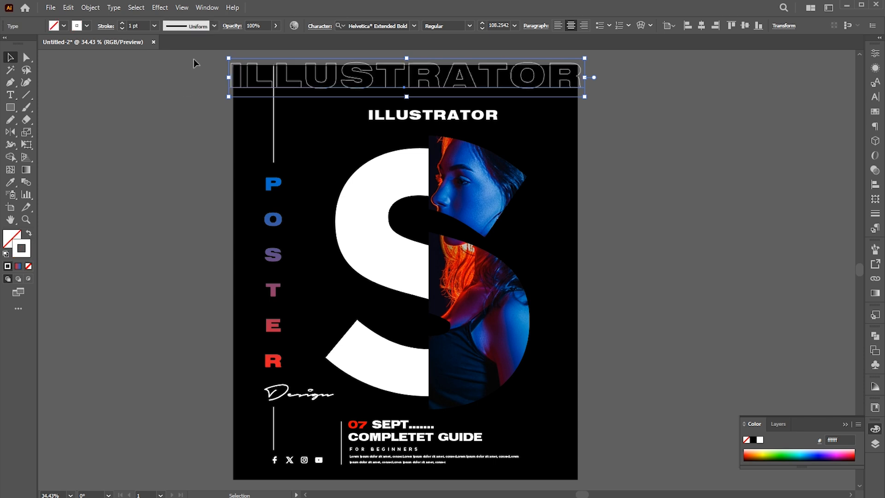
{"action": "left_click_drag", "start_coordinate": [527, 88], "coordinate": [529, 88]}
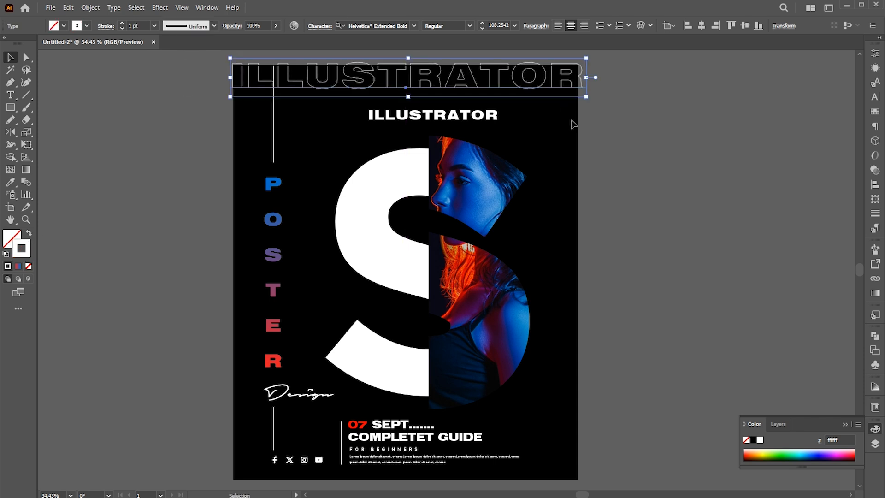
Arrange the large outlined ILLUSTRATOR text behind the other artwork but above the black background.
{"action": "right_click", "coordinate": [531, 84]}
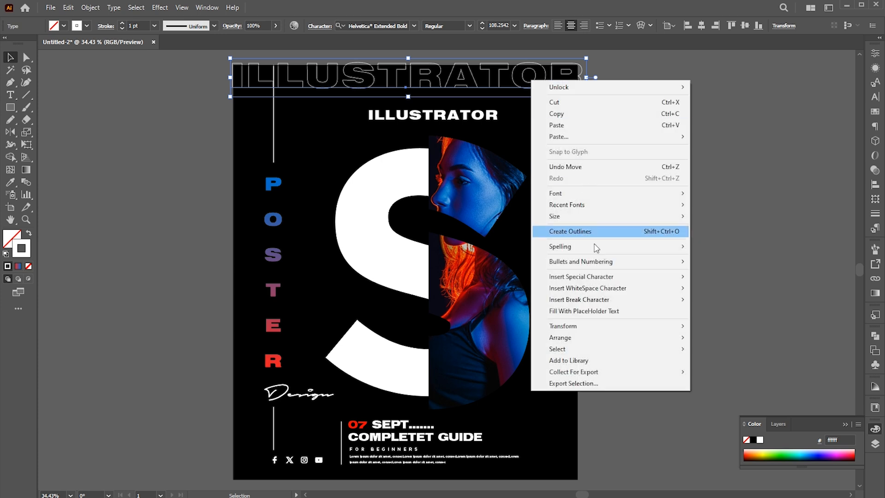
{"action": "mouse_move", "coordinate": [594, 337]}
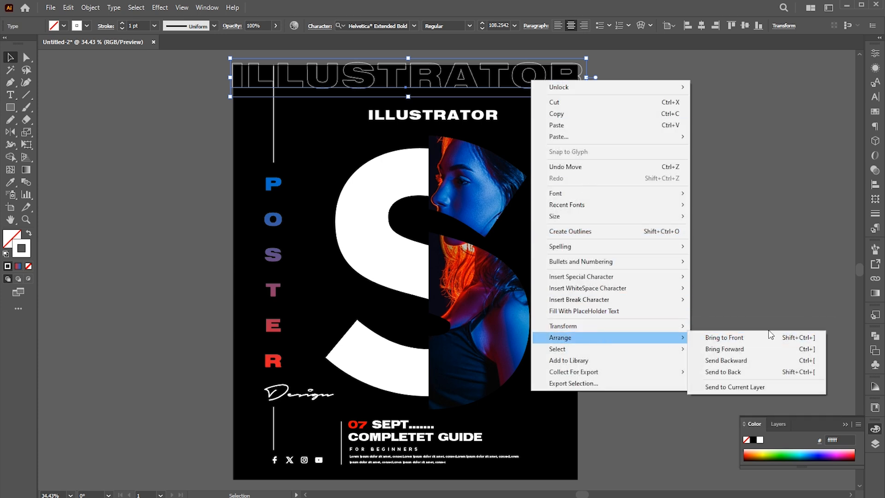
{"action": "left_click", "coordinate": [739, 371]}
{"action": "left_click", "coordinate": [536, 87]}
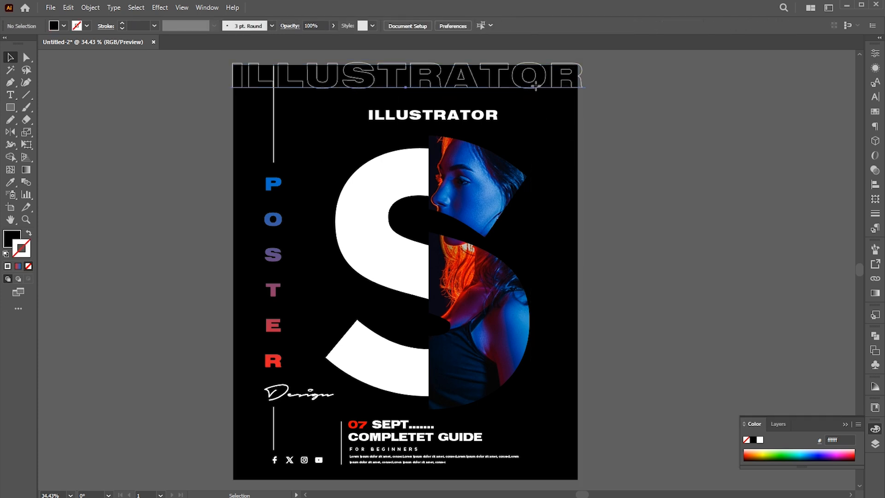
Duplicate the outlined ILLUSTRATOR text down to the artboard's bottom edge and blend the two copies.
{"action": "left_click_drag", "start_coordinate": [567, 82], "coordinate": [558, 469]}
{"action": "left_click", "coordinate": [561, 84], "text": "shift"}
{"action": "left_click", "coordinate": [90, 7]}
{"action": "mouse_move", "coordinate": [223, 328]}
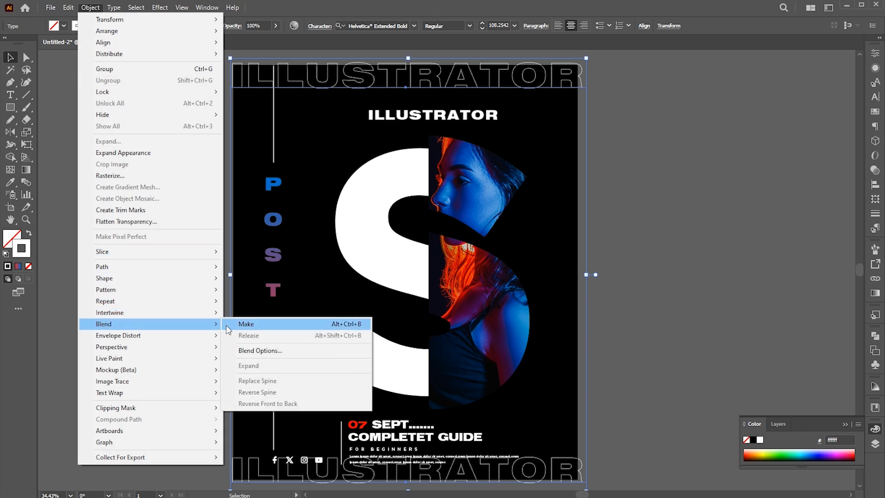
{"action": "left_click", "coordinate": [248, 324]}
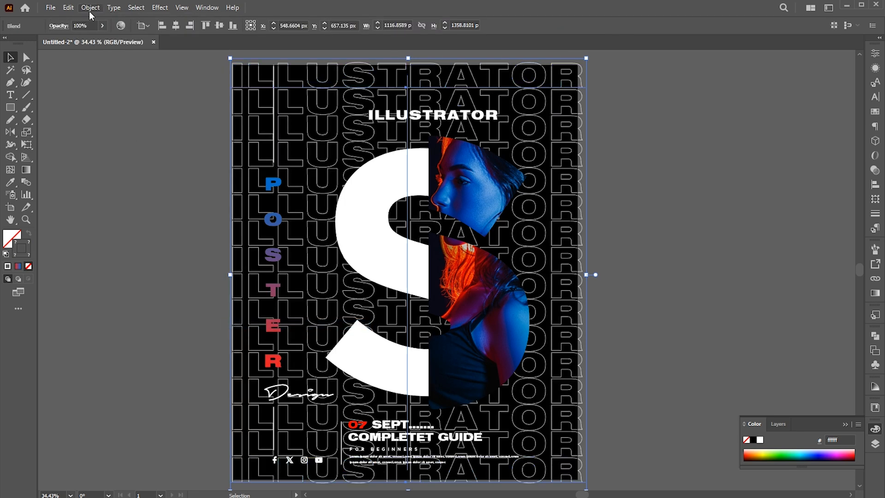
Set the ILLUSTRATOR blend's spacing to Specified Steps and its opacity to 50%.
{"action": "left_click", "coordinate": [89, 12]}
{"action": "mouse_move", "coordinate": [127, 328]}
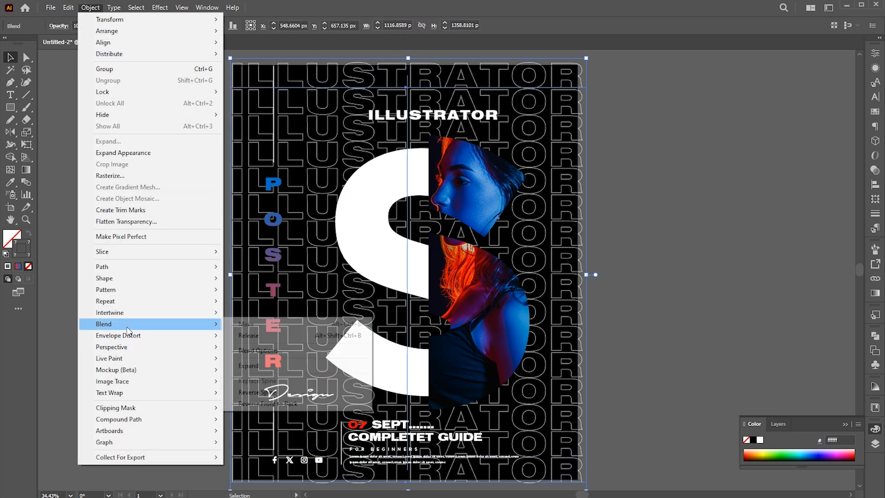
{"action": "left_click", "coordinate": [275, 350]}
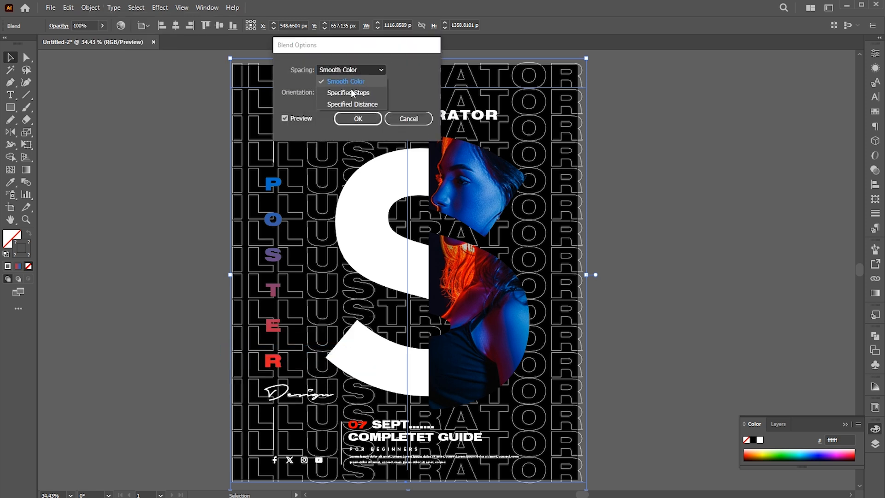
{"action": "left_click", "coordinate": [356, 118]}
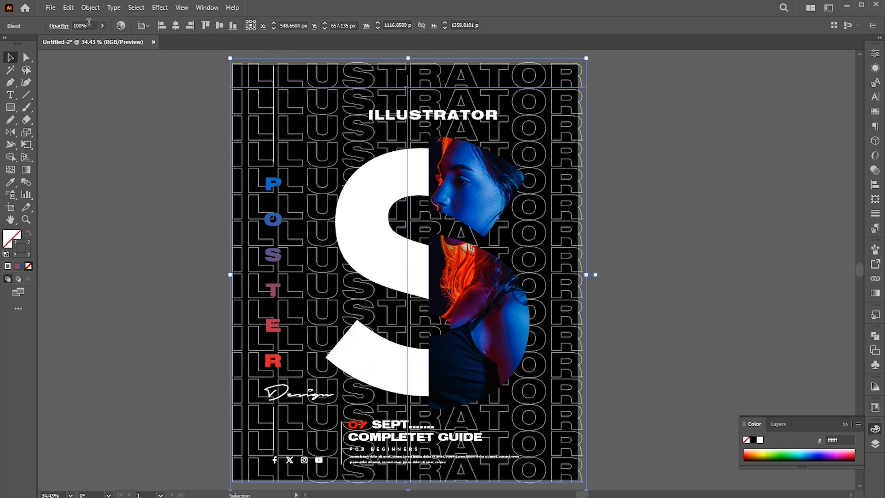
{"action": "type", "text": "50"}
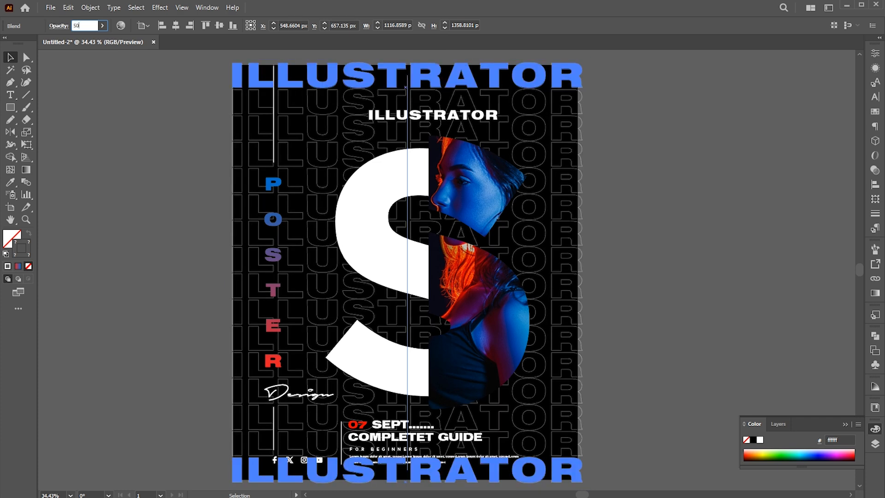
Apply the 50% opacity to the outlined ILLUSTRATOR blend and deselect it.
{"action": "key", "text": "Return"}
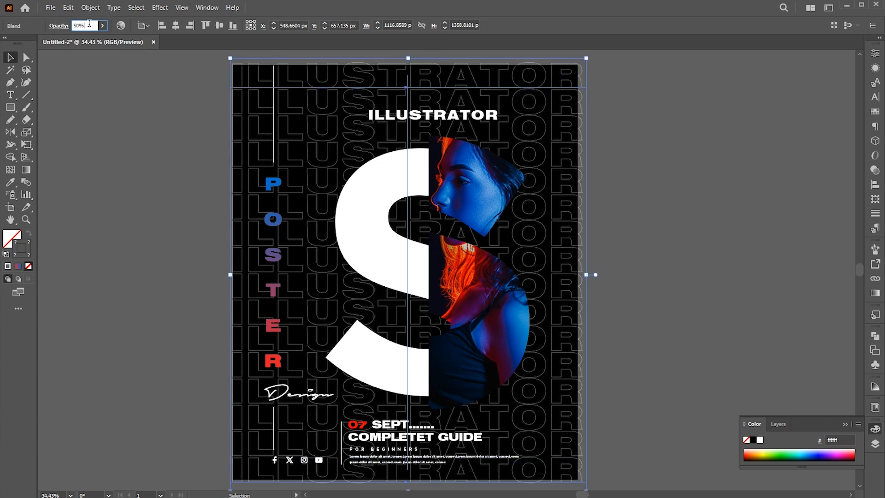
{"action": "left_click", "coordinate": [703, 228]}
{"action": "key", "text": "space"}
{"action": "left_click_drag", "start_coordinate": [655, 231], "coordinate": [652, 233]}
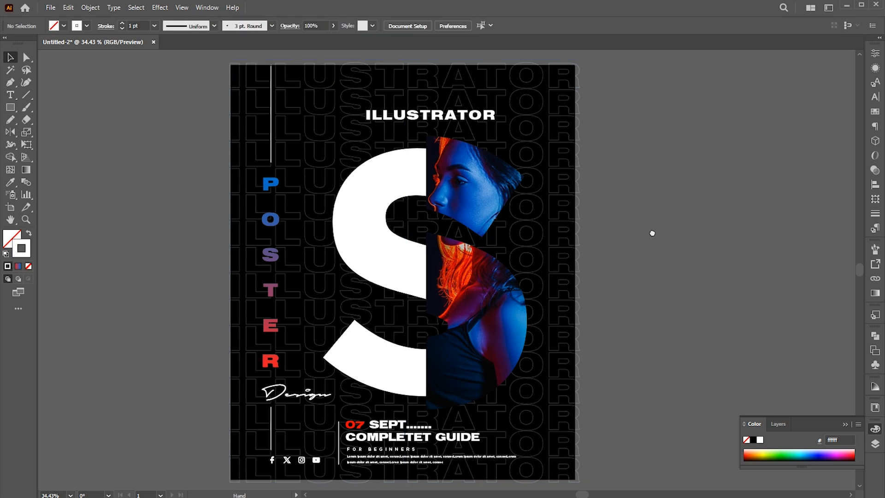
Copy the large white S and paste the copy directly in front of it.
{"action": "left_click", "coordinate": [369, 260]}
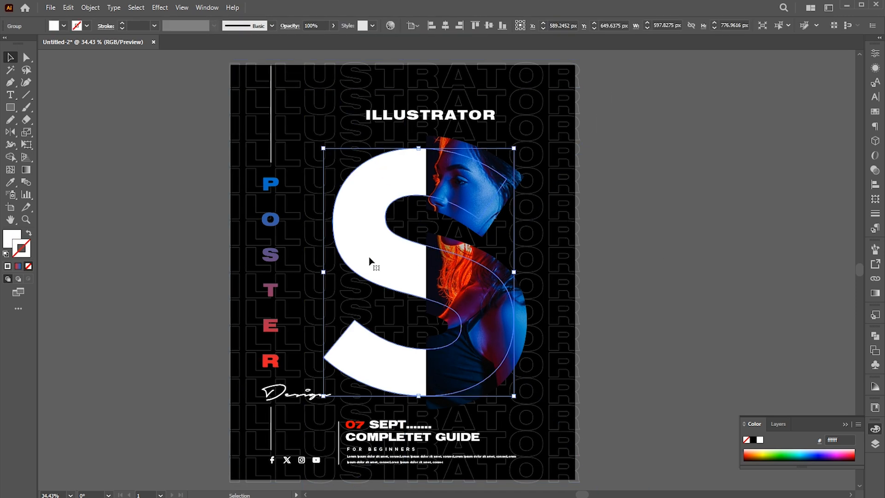
{"action": "left_click", "coordinate": [68, 7]}
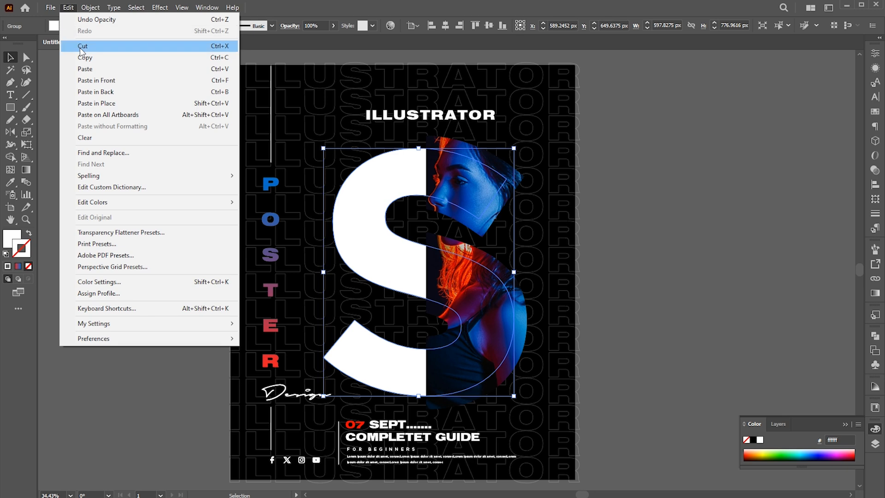
{"action": "left_click", "coordinate": [76, 56]}
{"action": "left_click", "coordinate": [68, 7]}
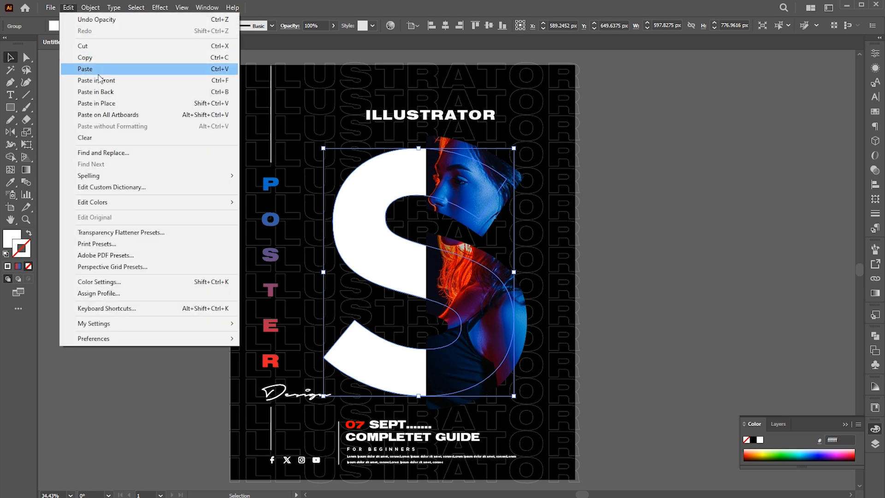
{"action": "left_click", "coordinate": [98, 79]}
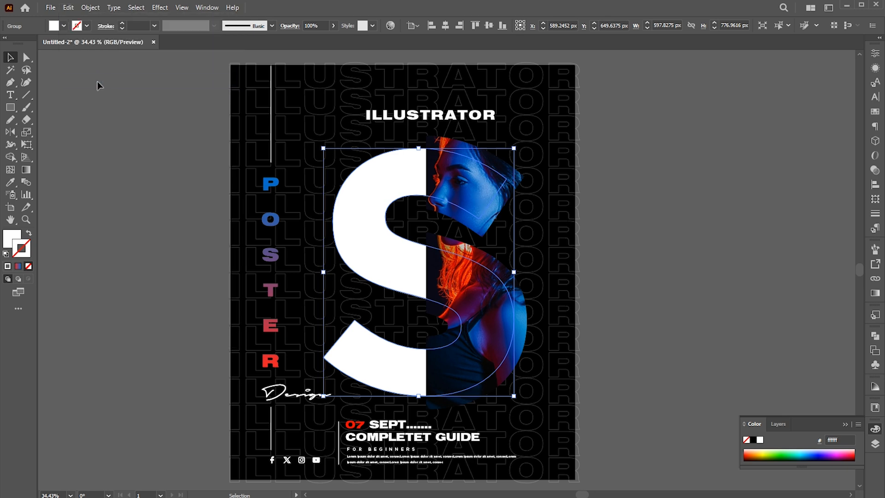
Fill the copied S with the white-to-black linear gradient preset.
{"action": "double_click", "coordinate": [26, 170]}
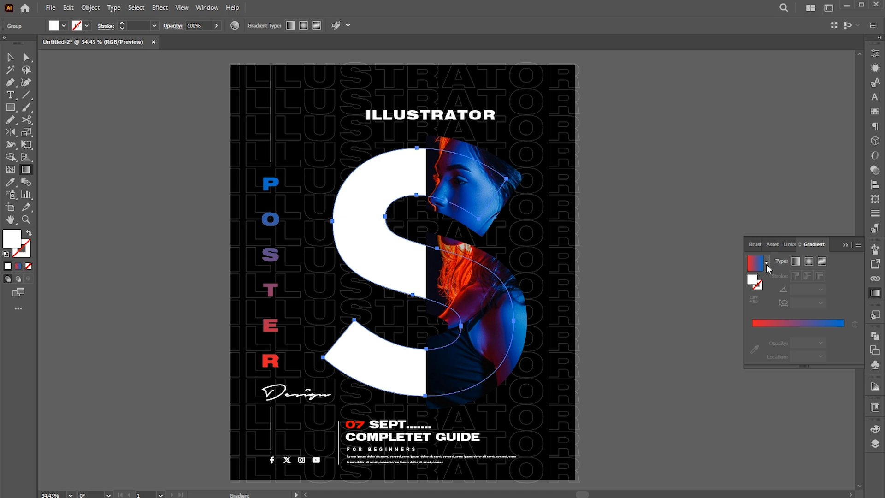
{"action": "left_click", "coordinate": [767, 264]}
{"action": "scroll", "coordinate": [764, 304], "scroll_direction": "up", "scroll_amount": 2}
{"action": "left_click", "coordinate": [739, 283]}
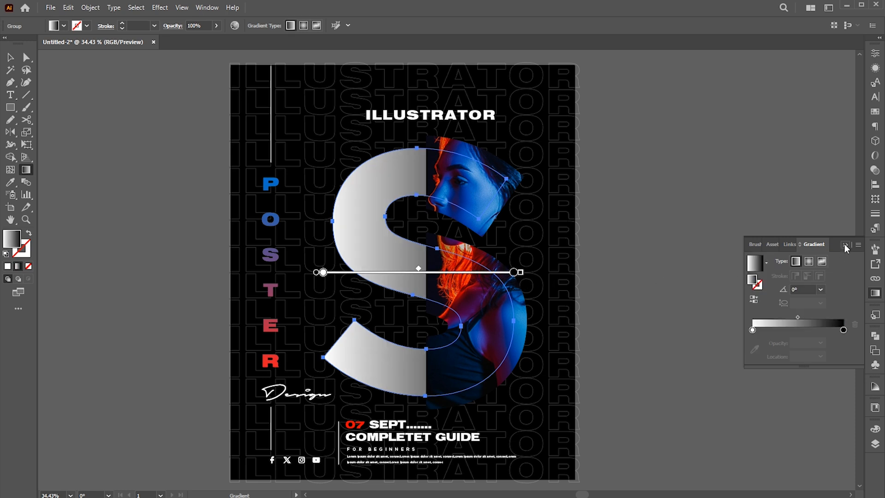
Shorten the S gradient to a horizontal span across the split edge, so the shading falls beside the photo half.
{"action": "left_click", "coordinate": [844, 246]}
{"action": "left_click", "coordinate": [407, 274]}
{"action": "left_click_drag", "start_coordinate": [412, 255], "coordinate": [452, 256]}
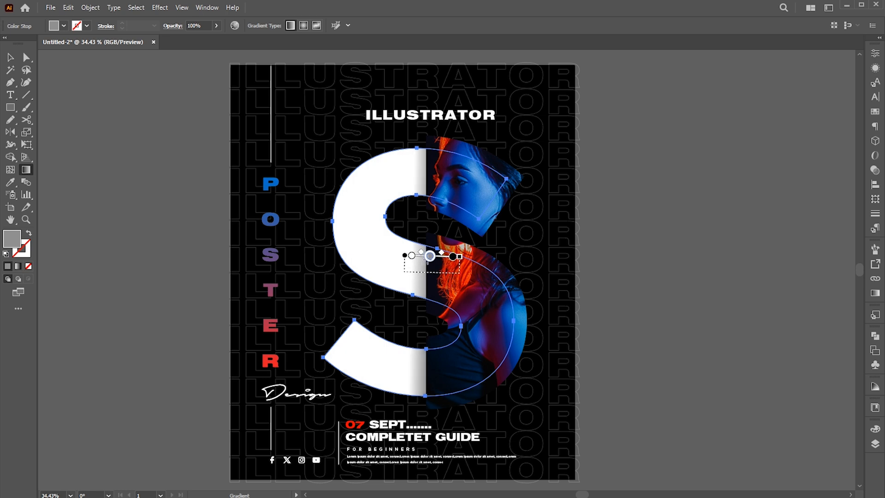
{"action": "left_click_drag", "start_coordinate": [386, 250], "coordinate": [460, 251]}
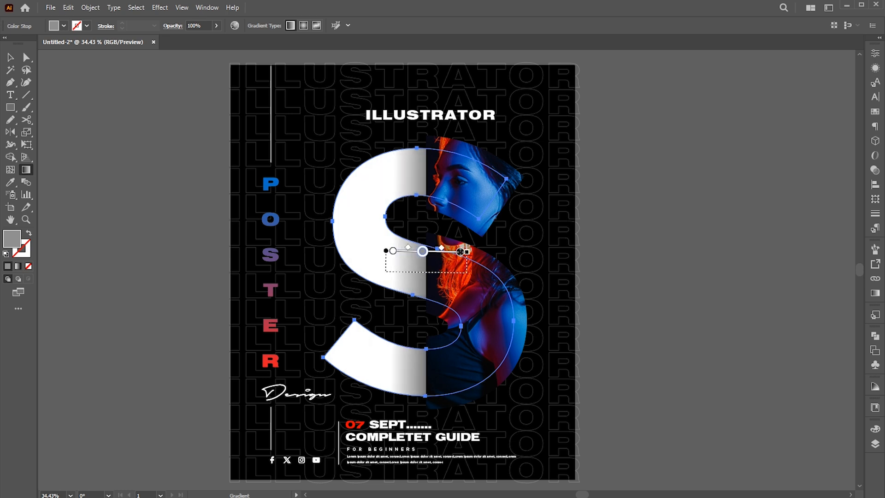
{"action": "key", "text": "v"}
{"action": "left_click", "coordinate": [624, 212]}
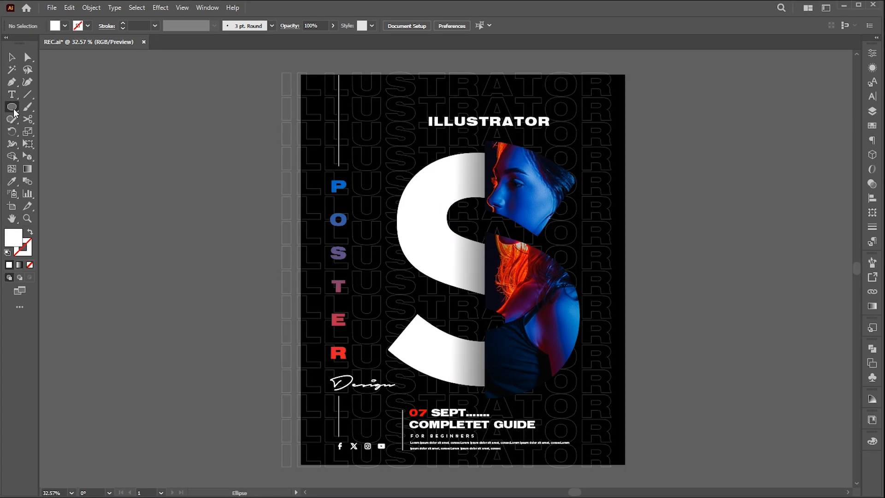
Draw a circle beside the artboard and fill it with a white-to-black linear gradient.
{"action": "left_click_drag", "start_coordinate": [102, 208], "coordinate": [198, 304]}
{"action": "left_click", "coordinate": [27, 169]}
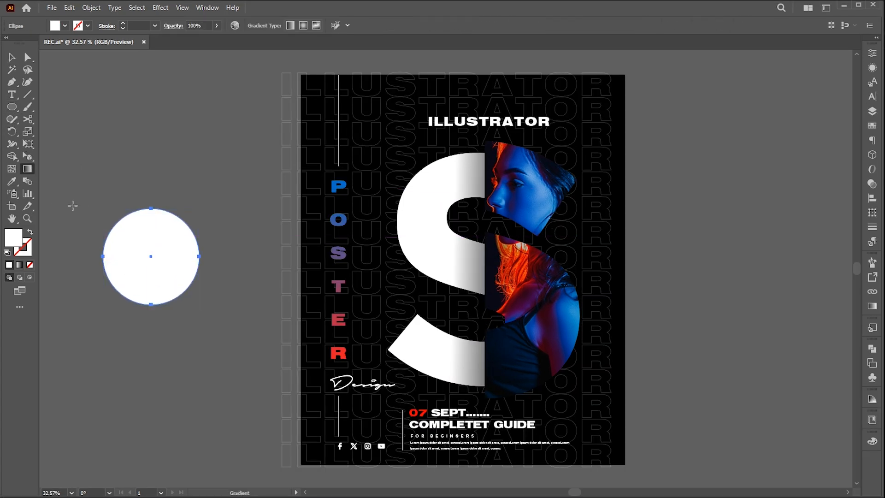
{"action": "left_click", "coordinate": [872, 307]}
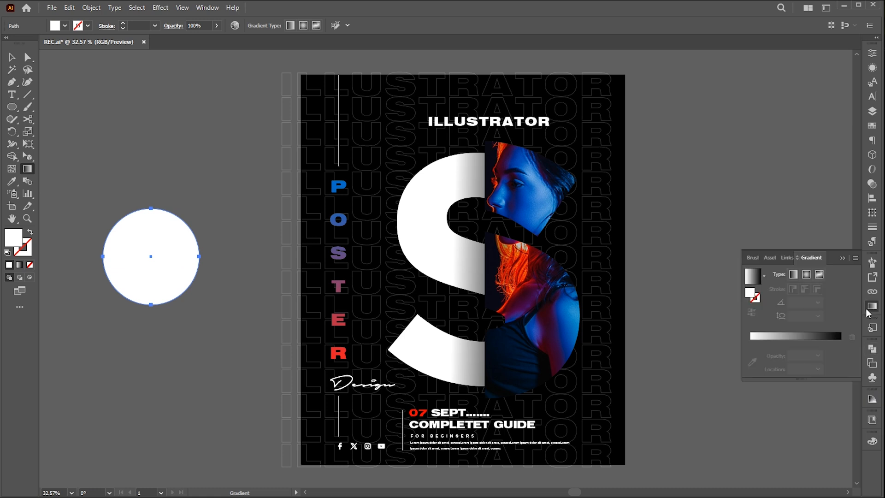
{"action": "left_click", "coordinate": [752, 278]}
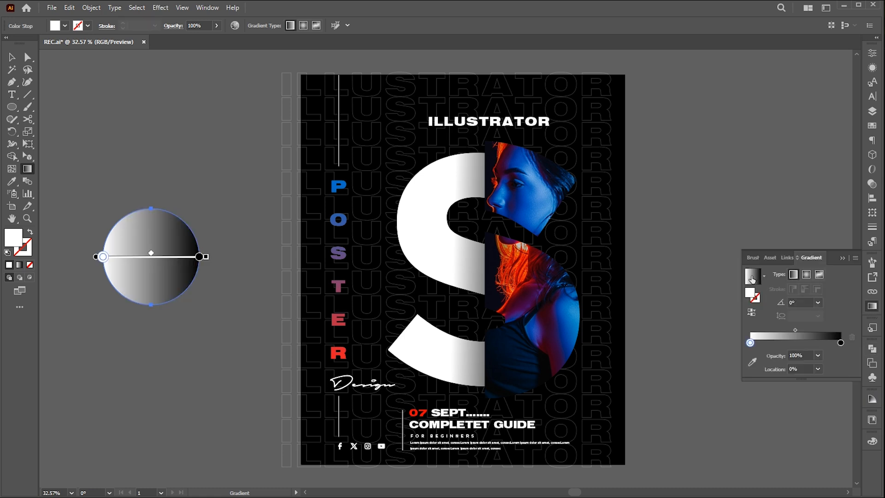
Set the first color stop of the circle's gradient to black with 0% opacity.
{"action": "double_click", "coordinate": [750, 343]}
{"action": "left_click", "coordinate": [724, 434]}
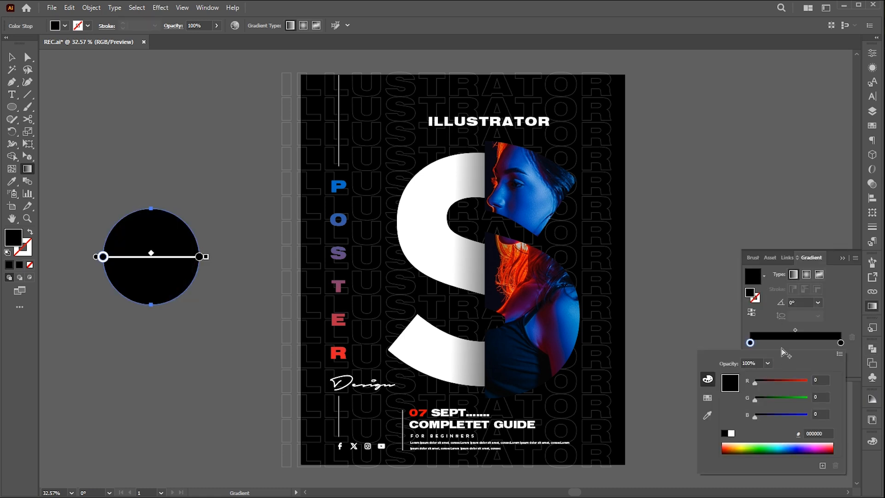
{"action": "type", "text": "00"}
{"action": "key", "text": "Return"}
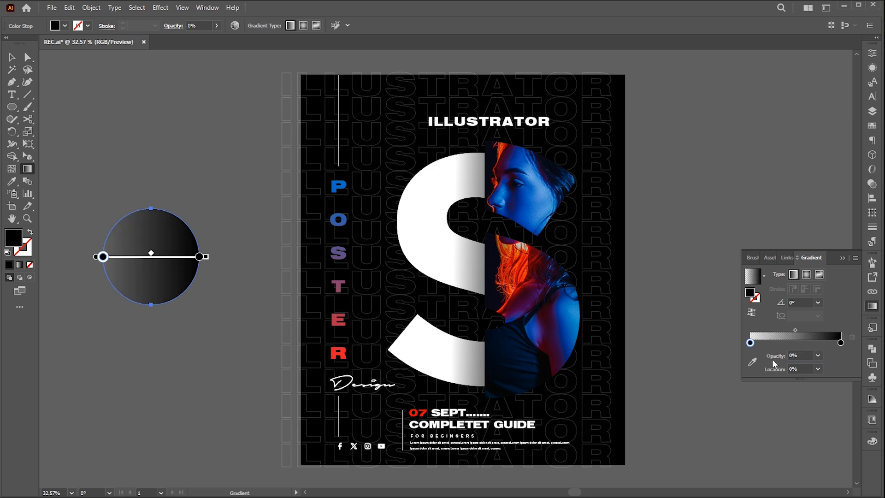
Change the circle's gradient to a reversed radial one with a black center, and enlarge the circle slightly.
{"action": "left_click", "coordinate": [807, 275]}
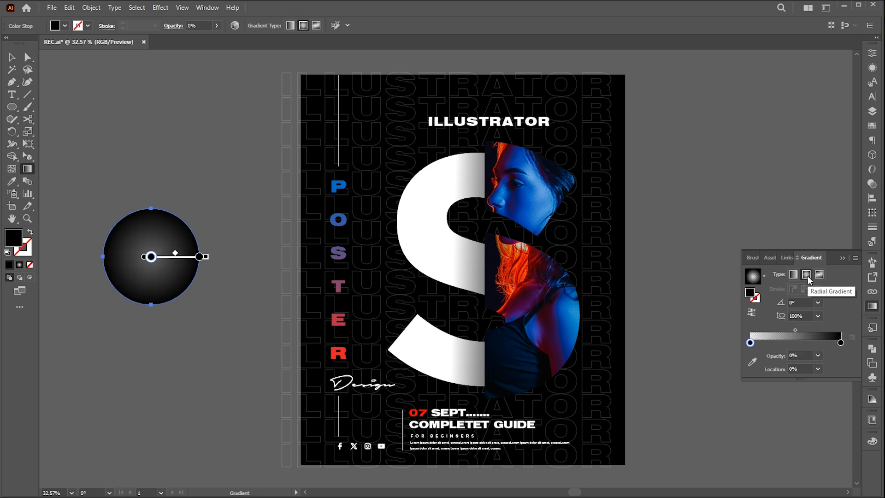
{"action": "left_click", "coordinate": [753, 313]}
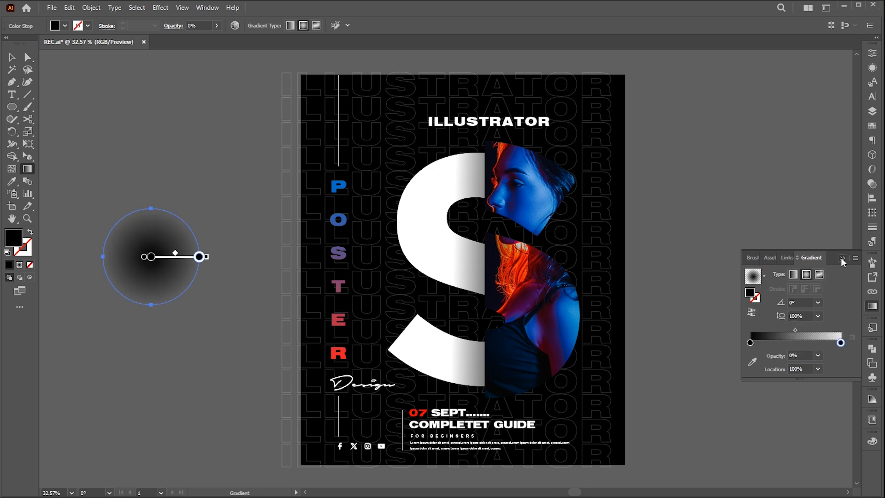
{"action": "left_click", "coordinate": [840, 257]}
{"action": "left_click_drag", "start_coordinate": [199, 257], "coordinate": [215, 256]}
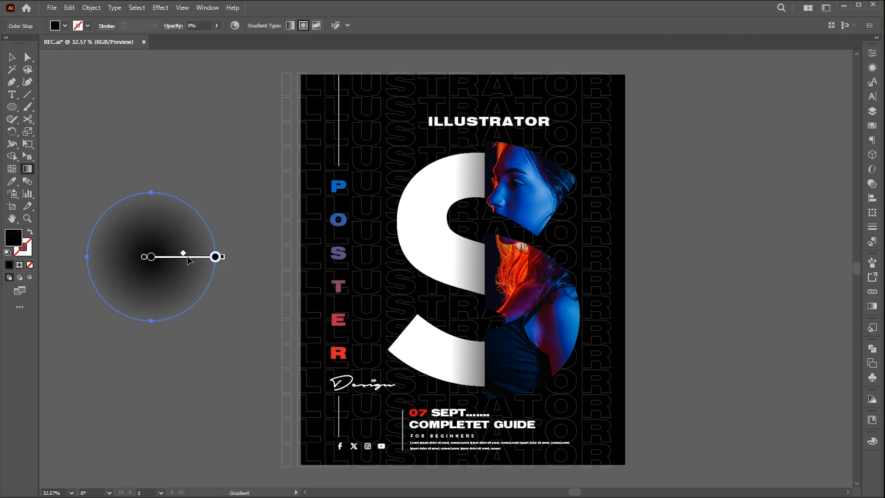
Place the gradient circle over the artboard's top-right corner and send it to the back together with the outlined text blend.
{"action": "key", "text": "v"}
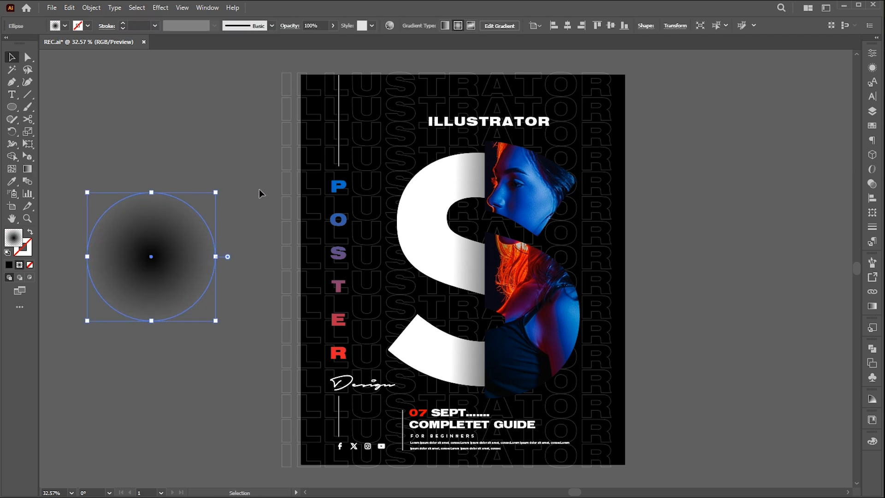
{"action": "left_click", "coordinate": [243, 209]}
{"action": "left_click_drag", "start_coordinate": [153, 257], "coordinate": [617, 94]}
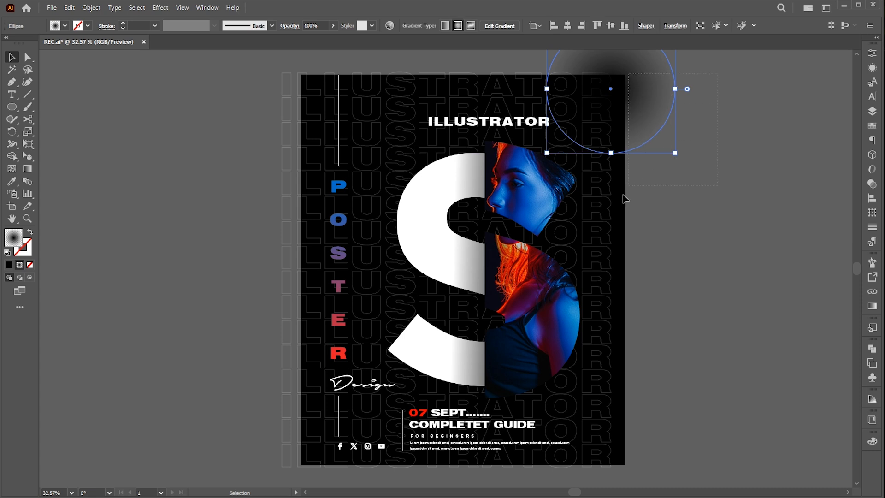
{"action": "left_click", "coordinate": [623, 119], "text": "shift"}
{"action": "right_click", "coordinate": [595, 87]}
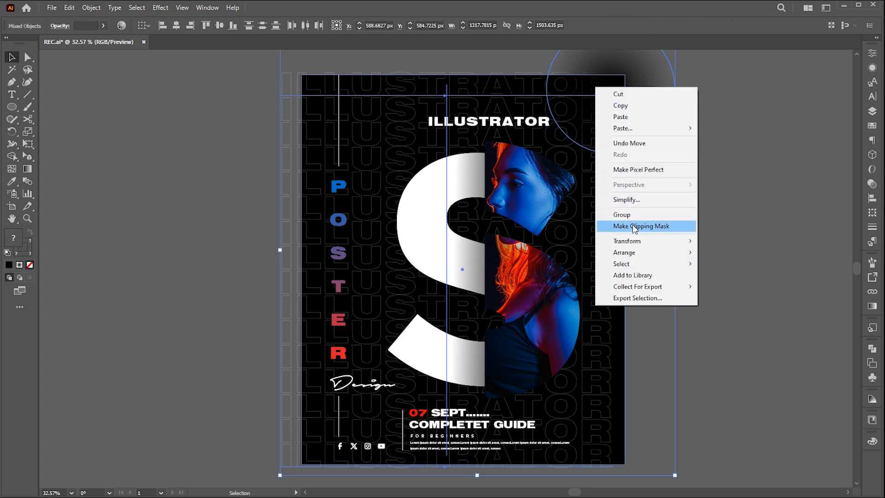
{"action": "mouse_move", "coordinate": [645, 252]}
{"action": "left_click", "coordinate": [733, 287]}
{"action": "left_click", "coordinate": [732, 206]}
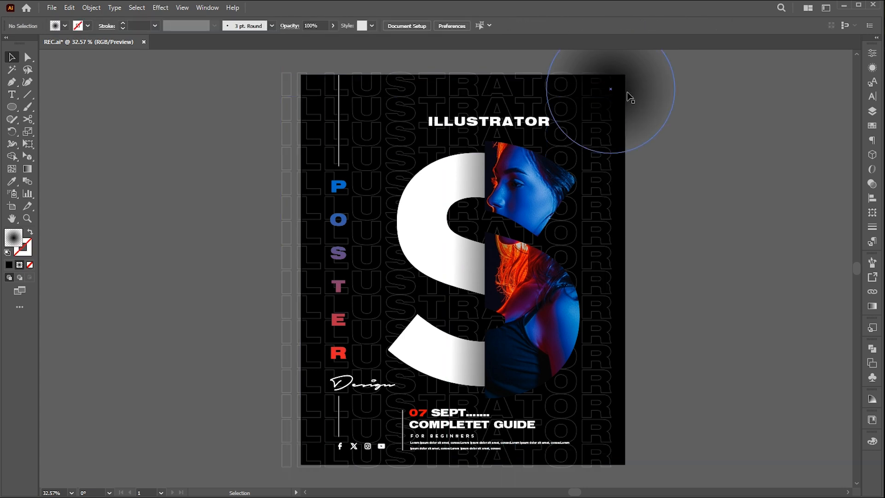
Turn on Trim View to hide the artwork outside the artboard.
{"action": "left_click", "coordinate": [626, 93]}
{"action": "left_click", "coordinate": [182, 8]}
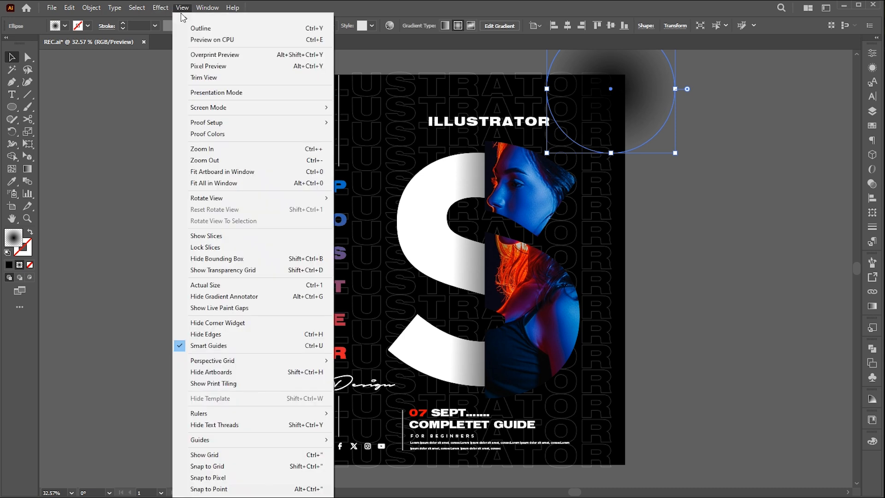
{"action": "left_click", "coordinate": [199, 77]}
{"action": "left_click", "coordinate": [733, 234]}
Spread copies of the fading black circle over the outlined background text around the lower part of the artboard.
{"action": "left_click_drag", "start_coordinate": [617, 109], "coordinate": [572, 376]}
{"action": "left_click_drag", "start_coordinate": [635, 366], "coordinate": [405, 433]}
{"action": "left_click_drag", "start_coordinate": [322, 424], "coordinate": [641, 418]}
{"action": "left_click", "coordinate": [745, 336]}
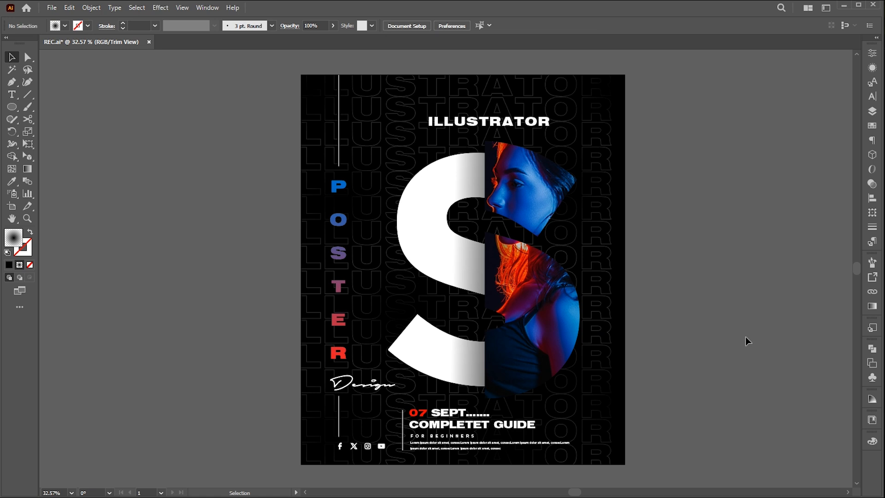